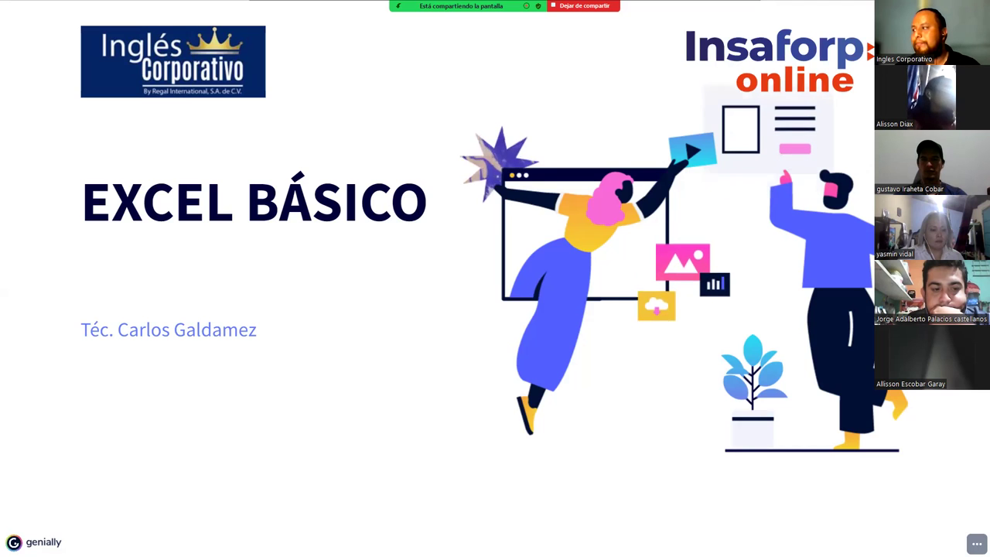
- Advance from the EXCEL BÁSICO title past 'Presentacion del Tutor' to the 'CV del Facilitador' slide
key(Right)
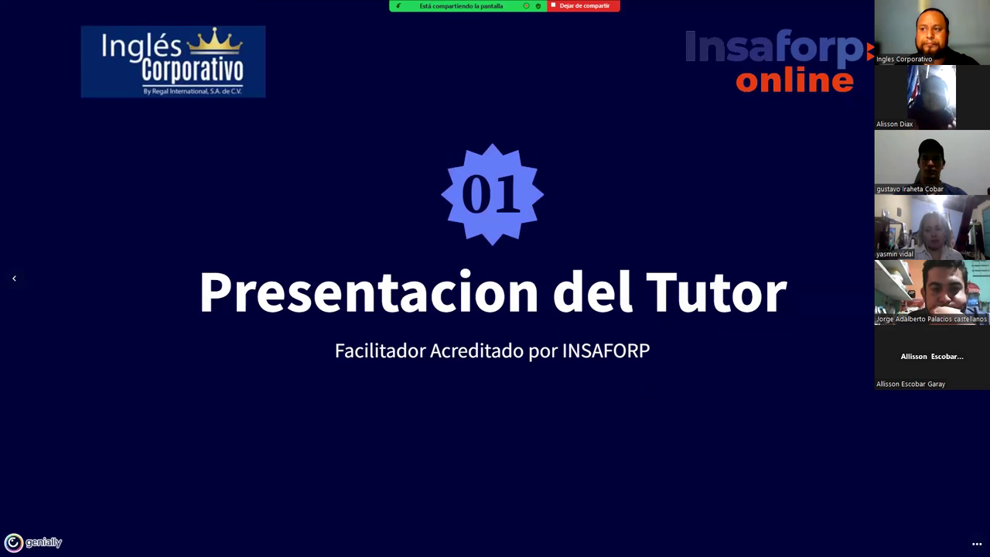
key(Right)
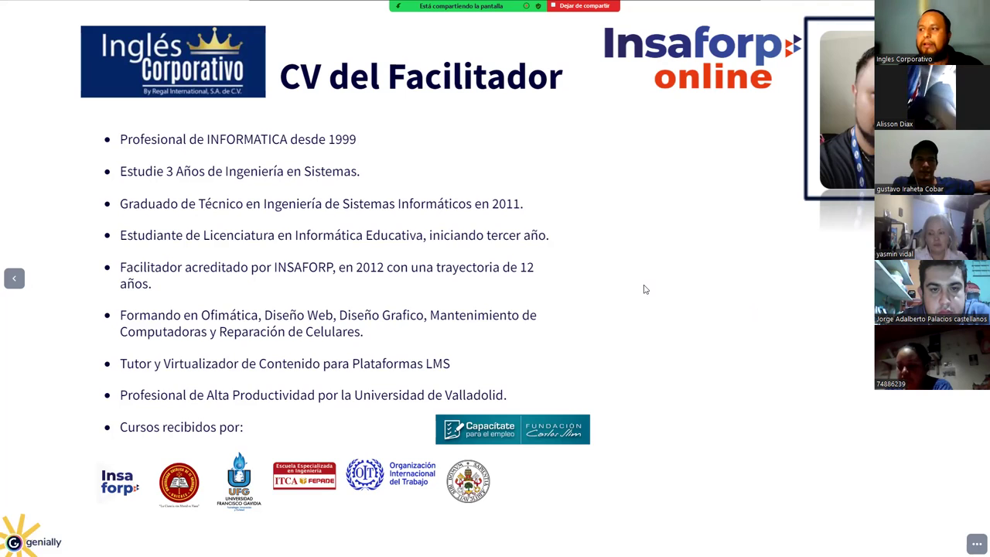
- Advance from the facilitator's CV slide to the 'INFORMACION DEL CURSO' slide
key(Right)
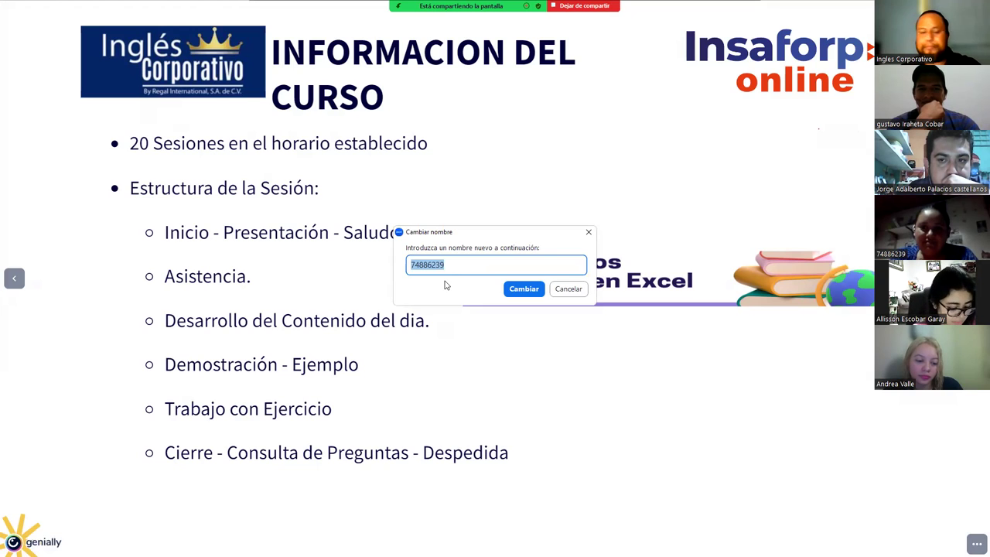
- Enter the participant's full name in the Cambiar nombre dialog, fixing a typo, and apply it
text(Jessica)
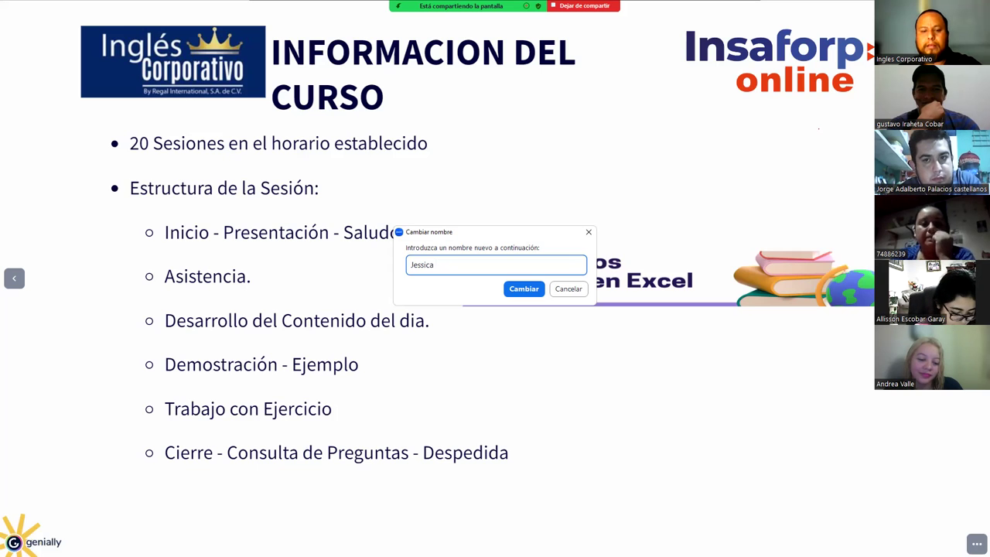
text(Ern)
key(BackSpace)
key(BackSpace)
text(s)
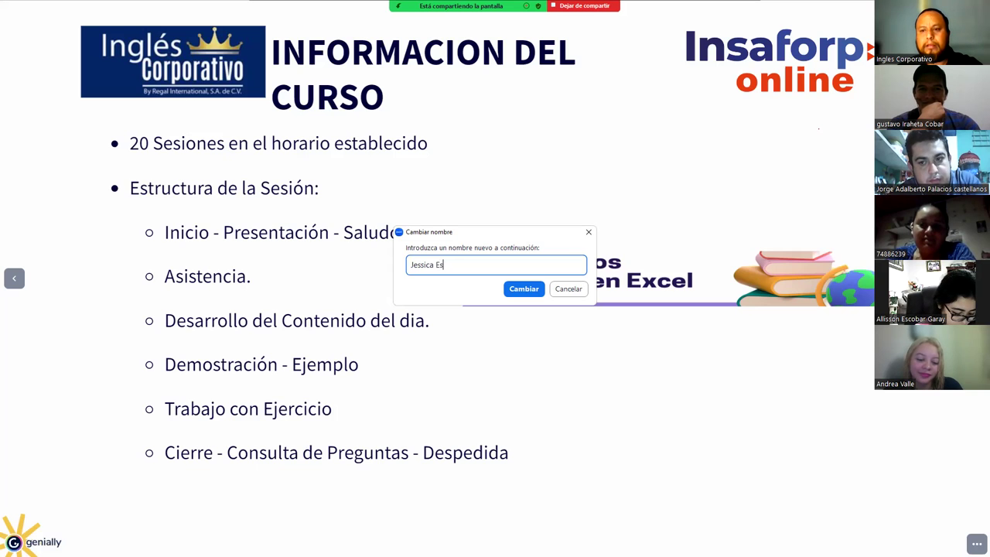
text(meralda Santos de Castill)
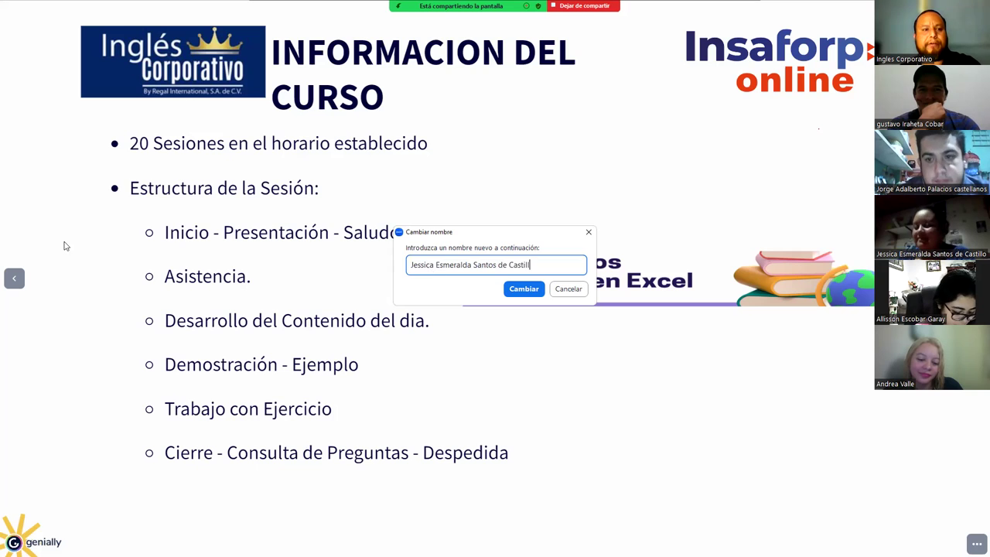
text(o)
key(Return)
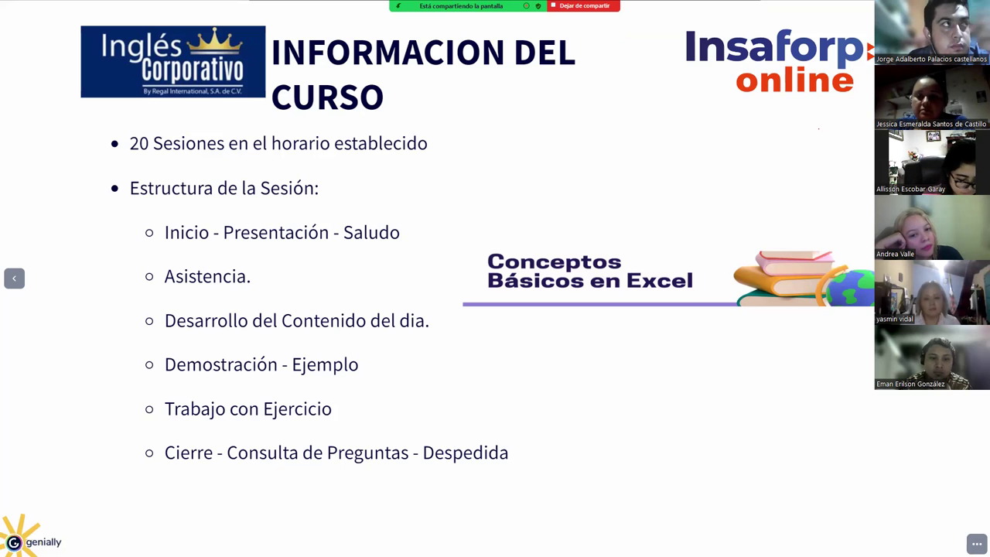
- Open the 'Conceptos Básicos en Excel – Sesión 01' title slide from its banner
click(657, 257)
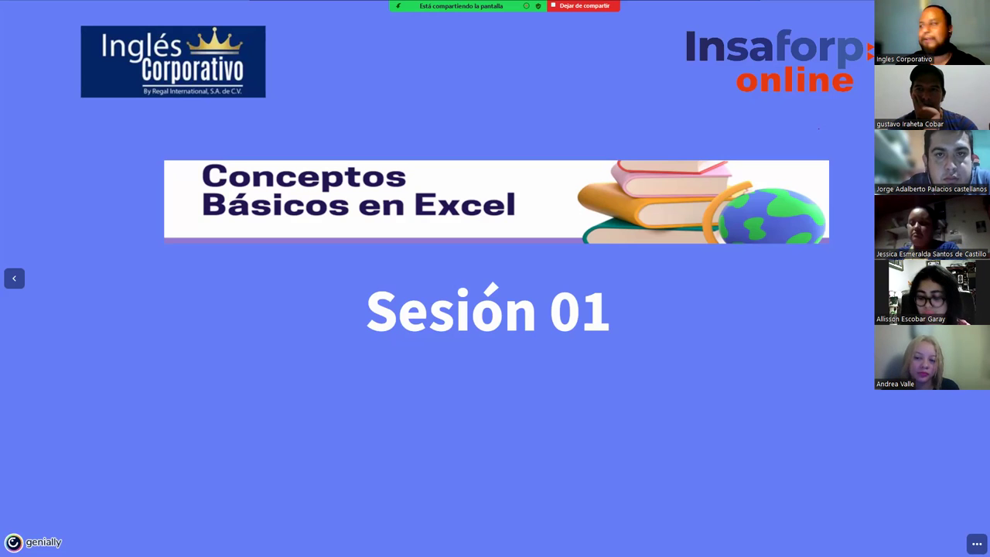
- Advance through the Introducción slide on to the 'Que es Excel' slide
key(Right)
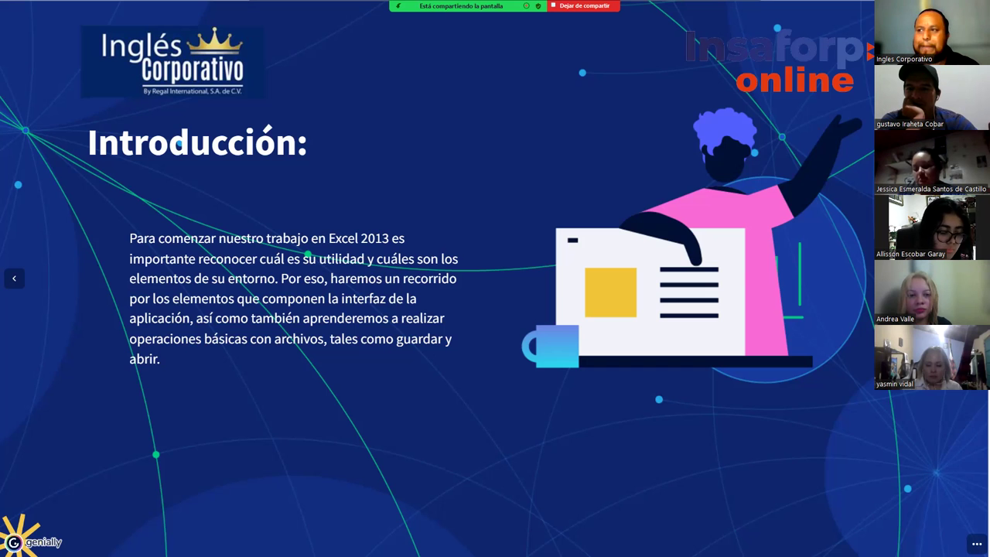
key(Right)
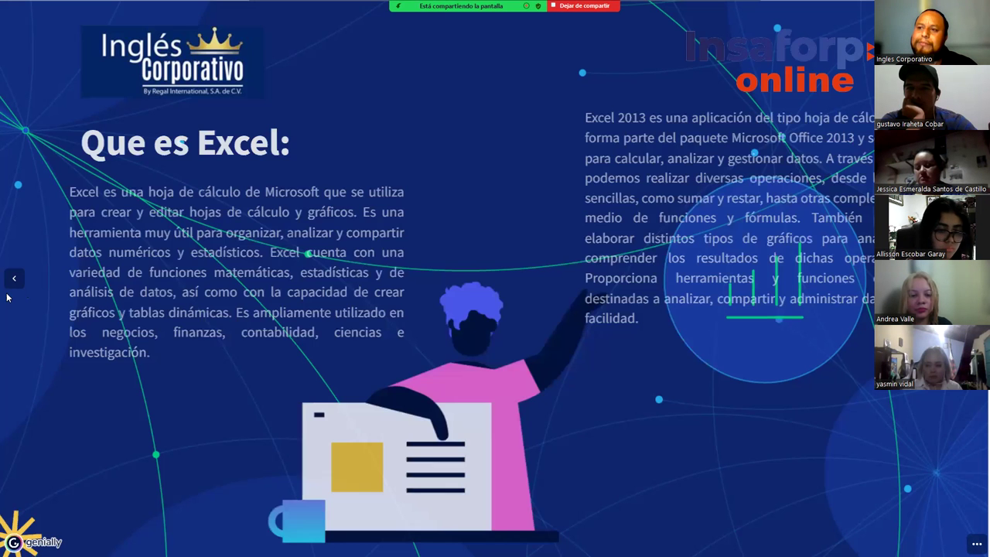
- Revisit the Introducción slide, then return to the 'Que es Excel' slide
key(Right)
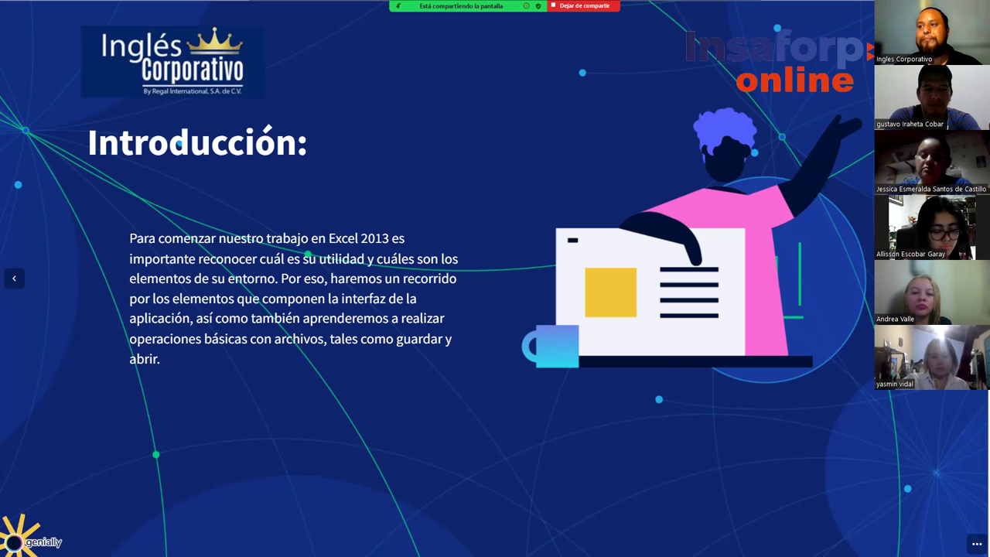
key(Right)
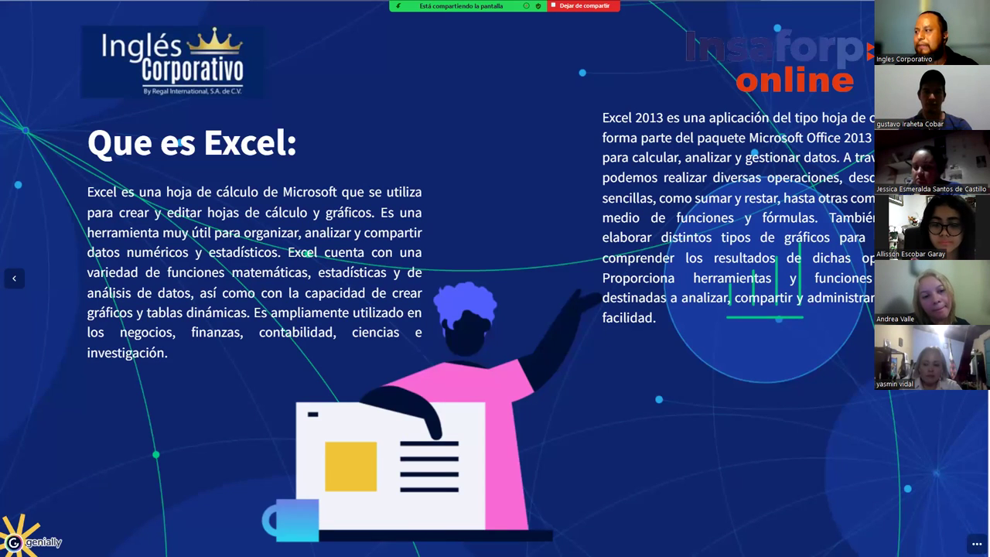
- Advance to 'Usos Actuales de Excel' and erase the red mark beside Finanzas, ending annotation
key(Right)
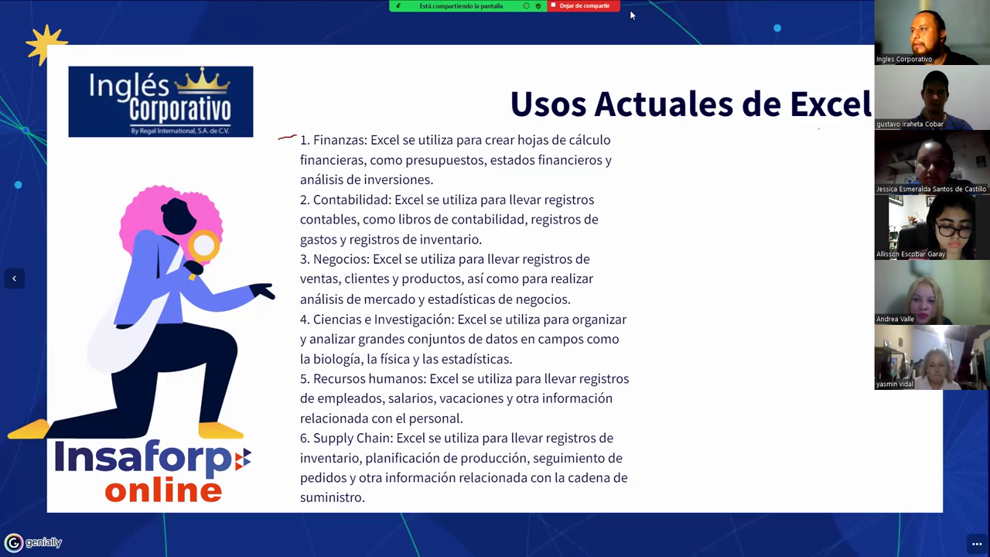
mouse_move(623, 84)
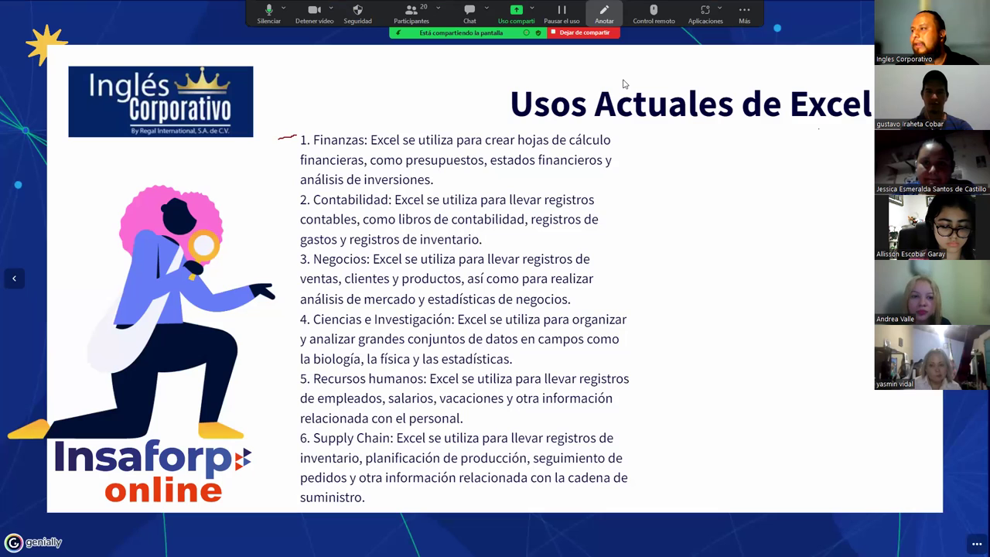
click(604, 14)
click(604, 14)
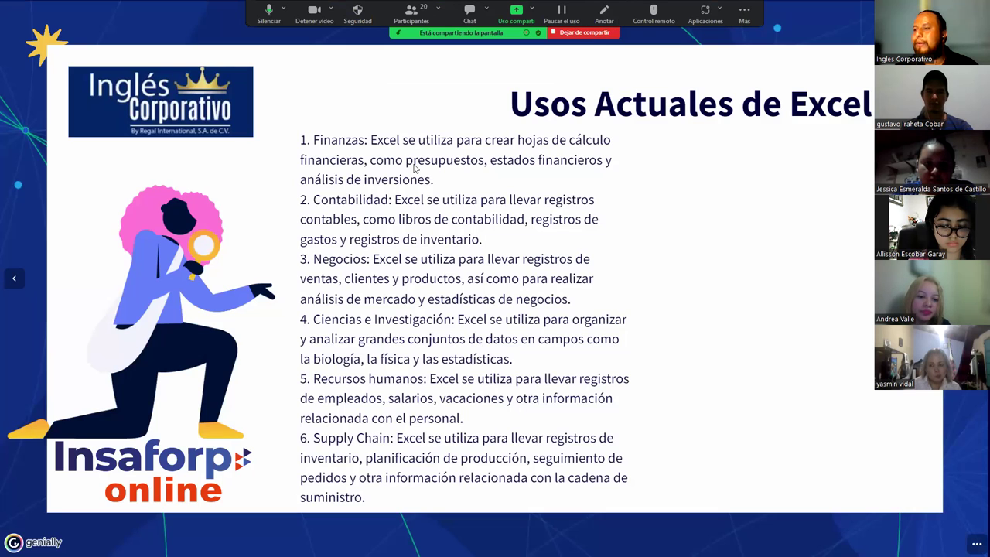
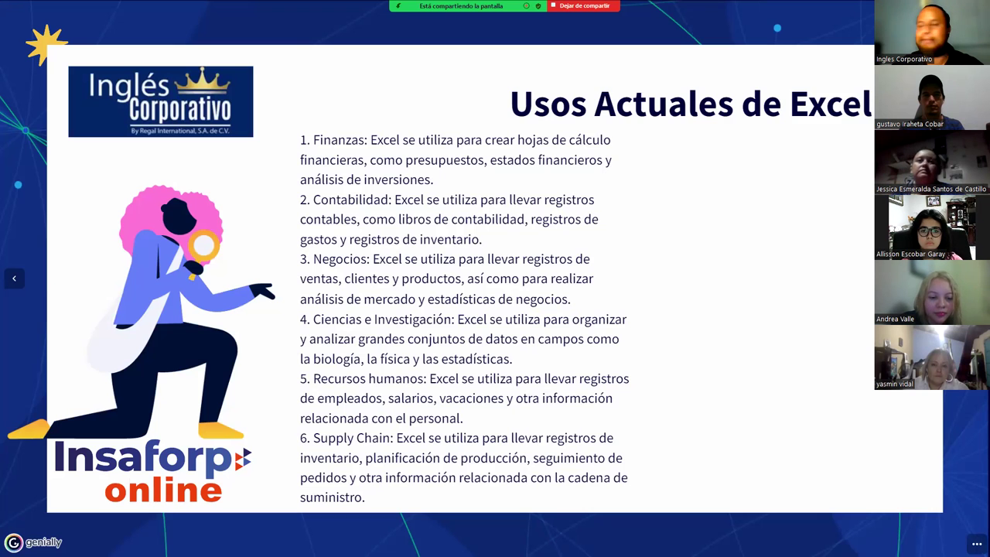
- Advance to the 'INICIAR EL PROGRAMA' slide listing three ways to start Excel
key(Right)
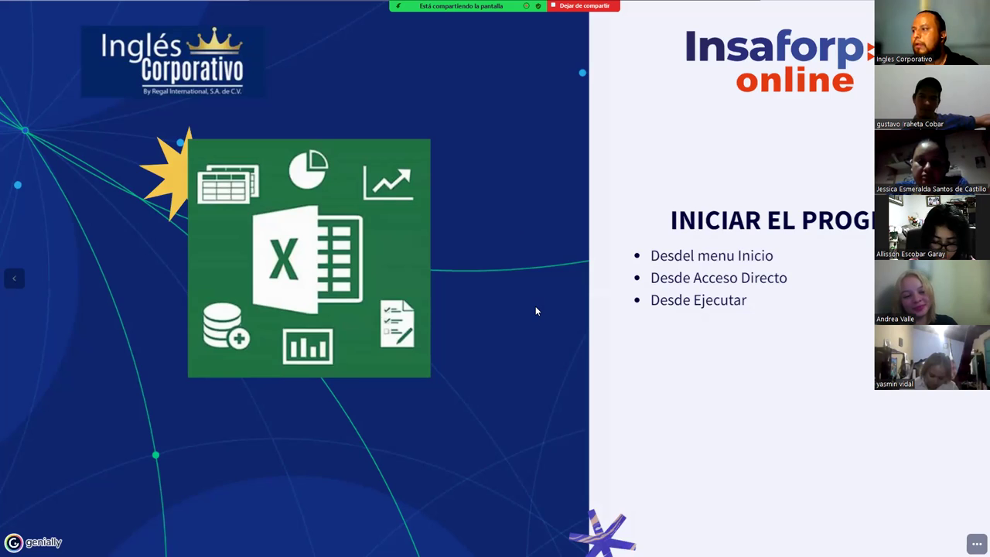
- Move to the next slide, showing Excel's start screen and 'Ingresar a Libro en Blanco'
key(Right)
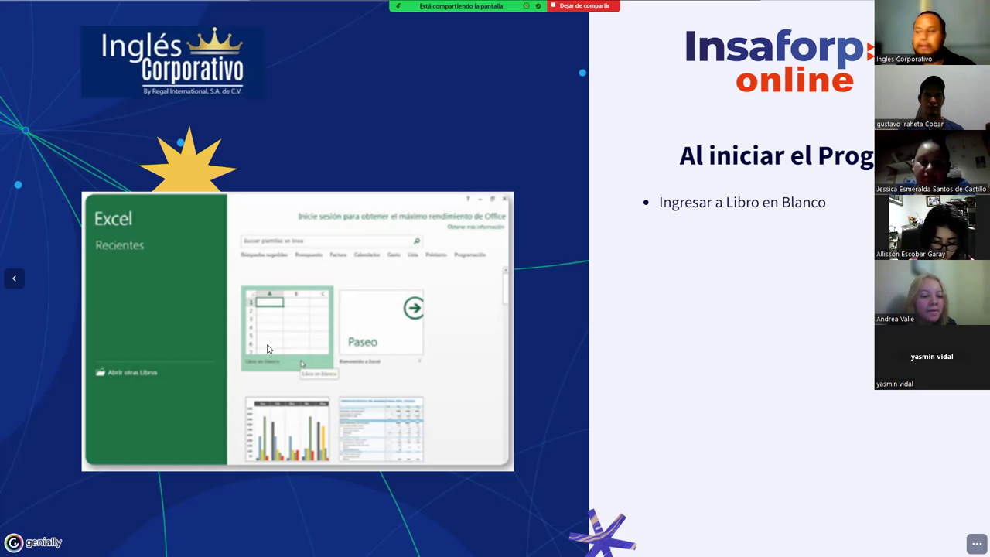
- Show the 'Planilla de Cálculo' slide defining spreadsheets, columns, rows and ranges
key(Right)
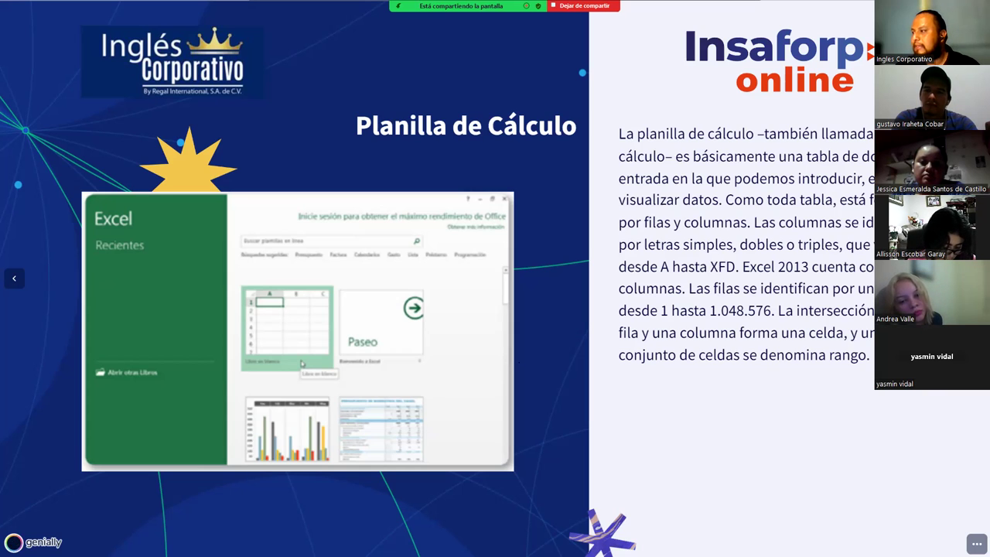
- Go to the 'Conceptos' slide defining Excel terms from Celdas to Macros
key(Right)
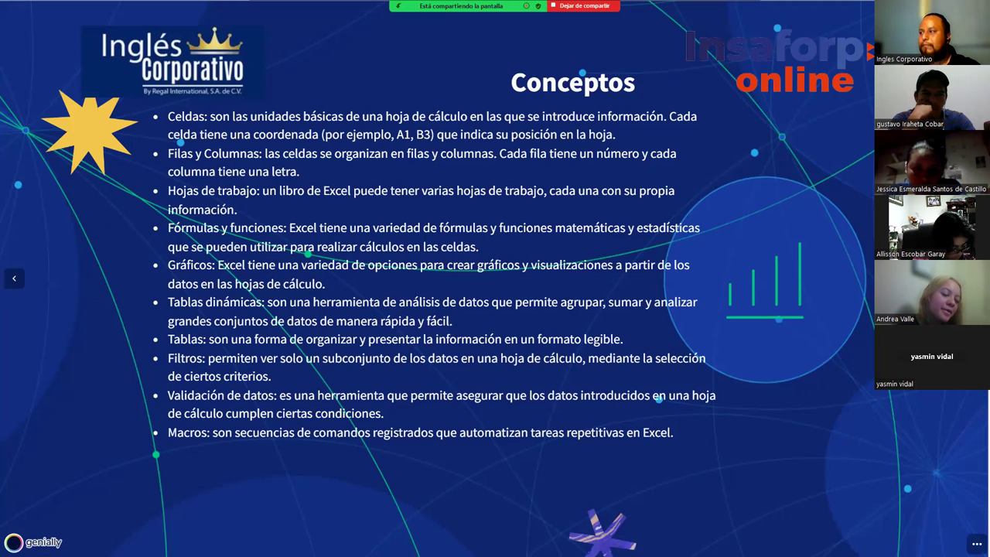
- Show the DEMOSTRACIÓN slide, then stop sharing the slideshow with 'Dejar de compartir'
key(Right)
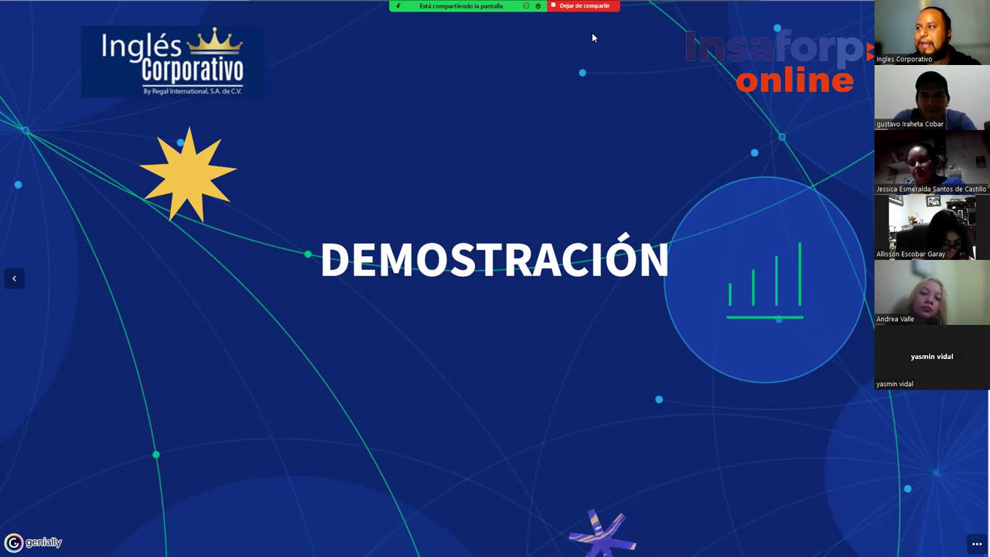
click(584, 5)
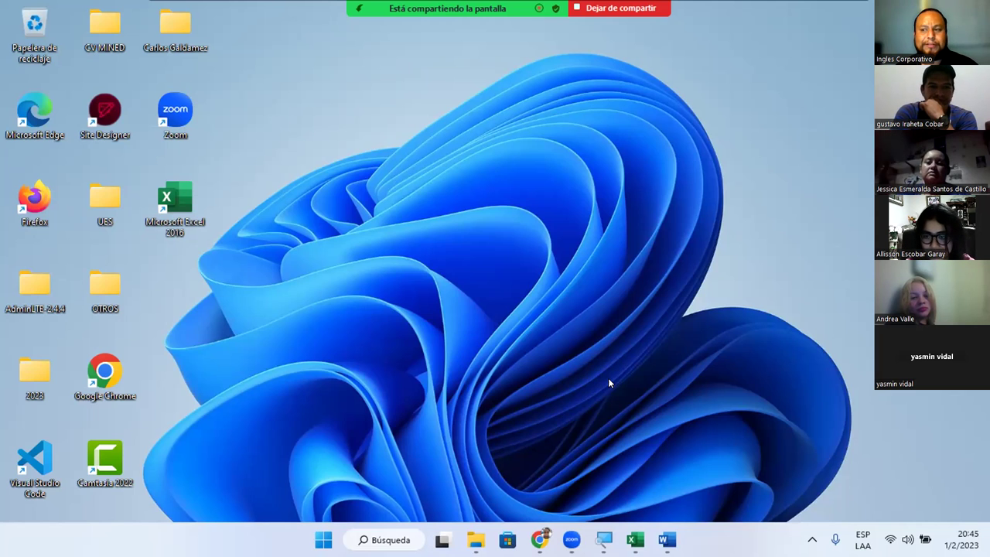
- Launch Excel from the Start menu's 'Todas las aplicaciones' list
key(super)
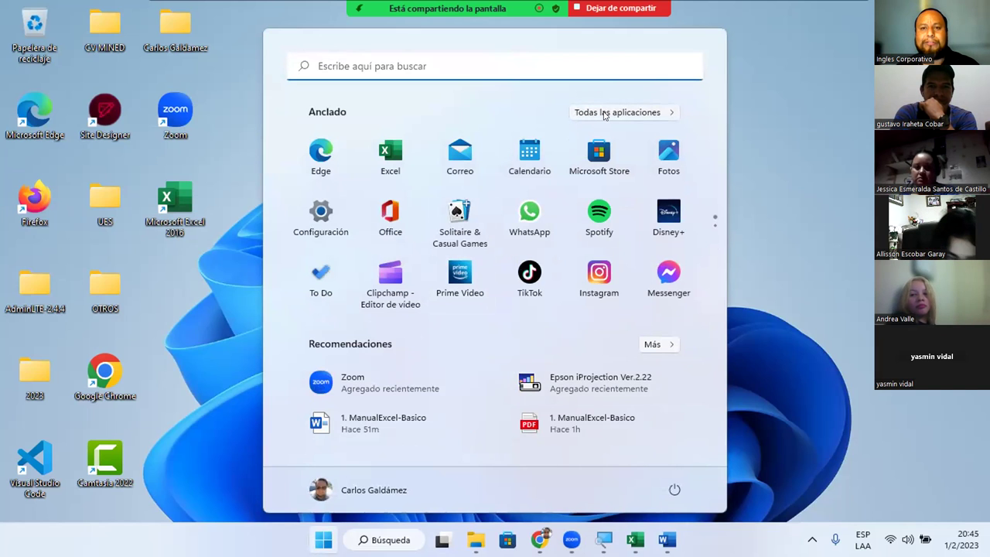
click(605, 115)
scroll(410, 309, down, 5)
scroll(421, 336, down, 5)
scroll(445, 351, down, 5)
scroll(462, 357, down, 5)
scroll(464, 357, down, 5)
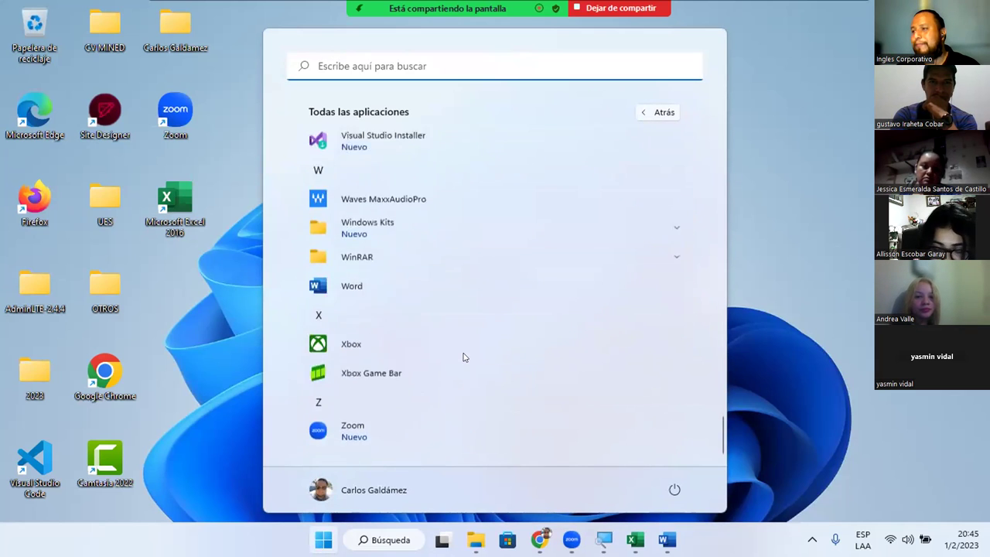
scroll(464, 357, up, 5)
scroll(464, 358, up, 5)
scroll(465, 357, up, 5)
scroll(465, 357, up, 5)
scroll(464, 358, up, 2)
scroll(462, 356, down, 2)
scroll(459, 358, down, 3)
scroll(433, 356, down, 2)
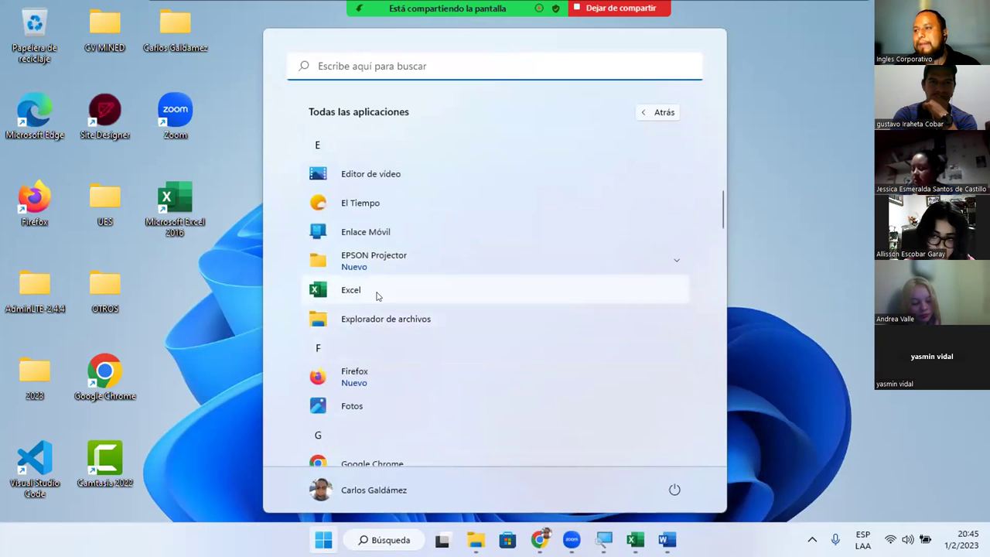
click(378, 294)
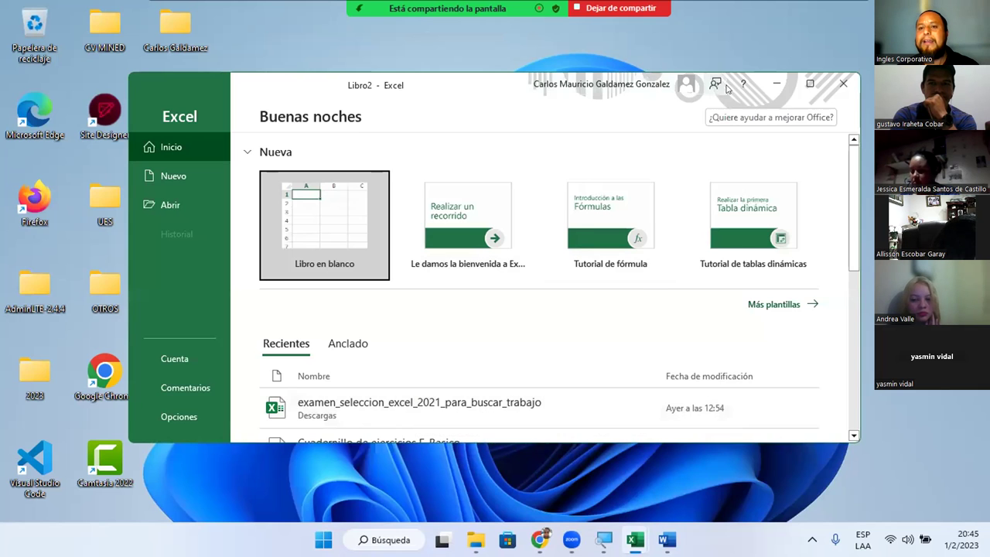
- Maximize Excel's start screen, then hide it to reveal the desktop
click(810, 83)
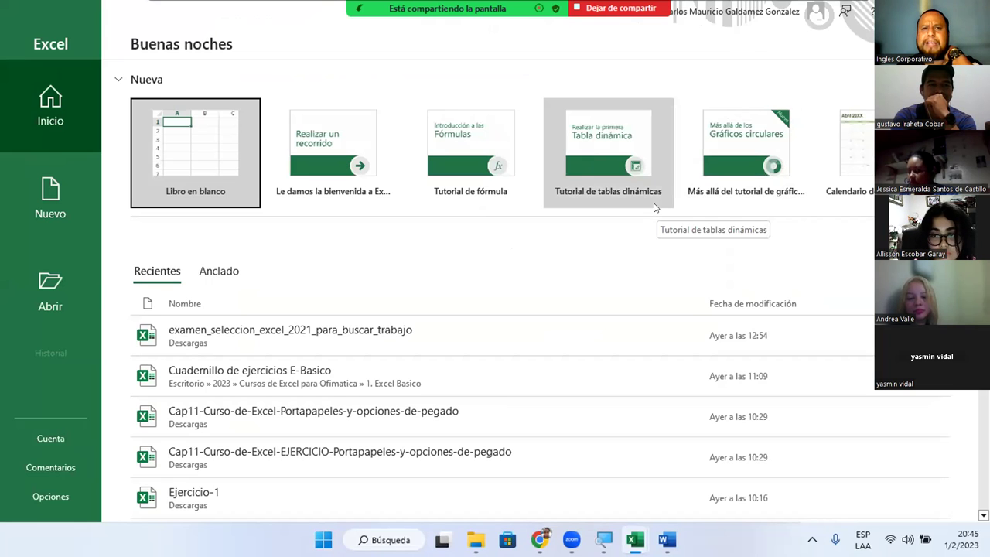
key(Escape)
key(super+d)
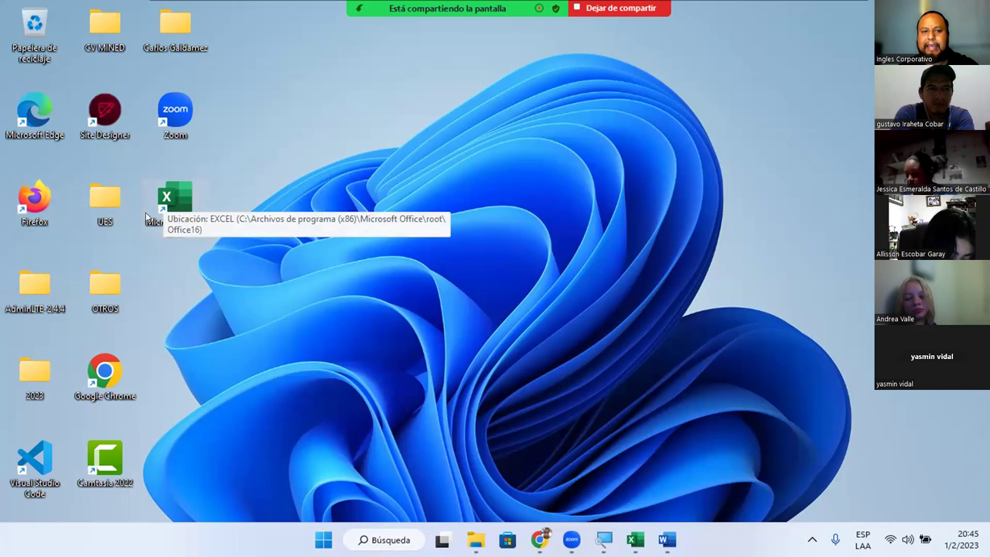
double_click(170, 201)
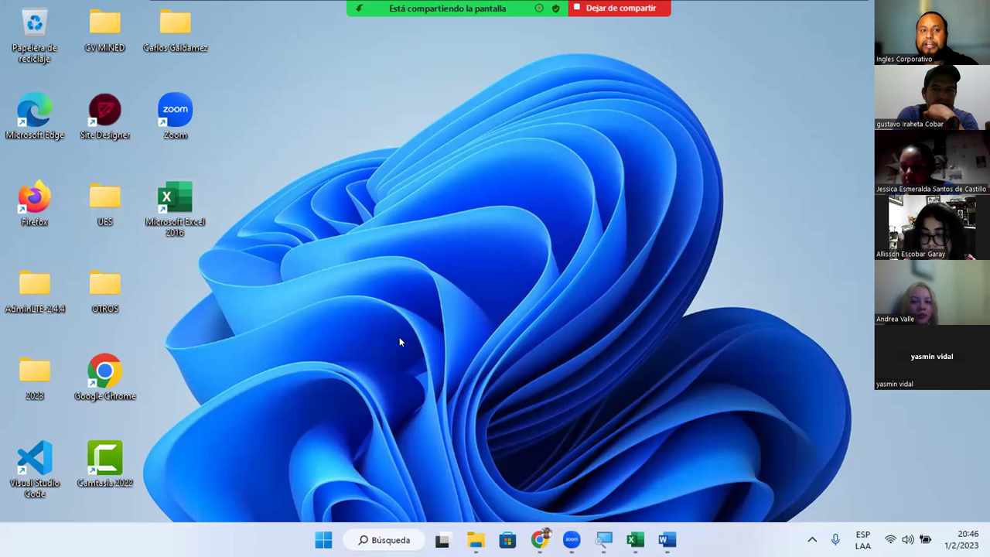
double_click(178, 200)
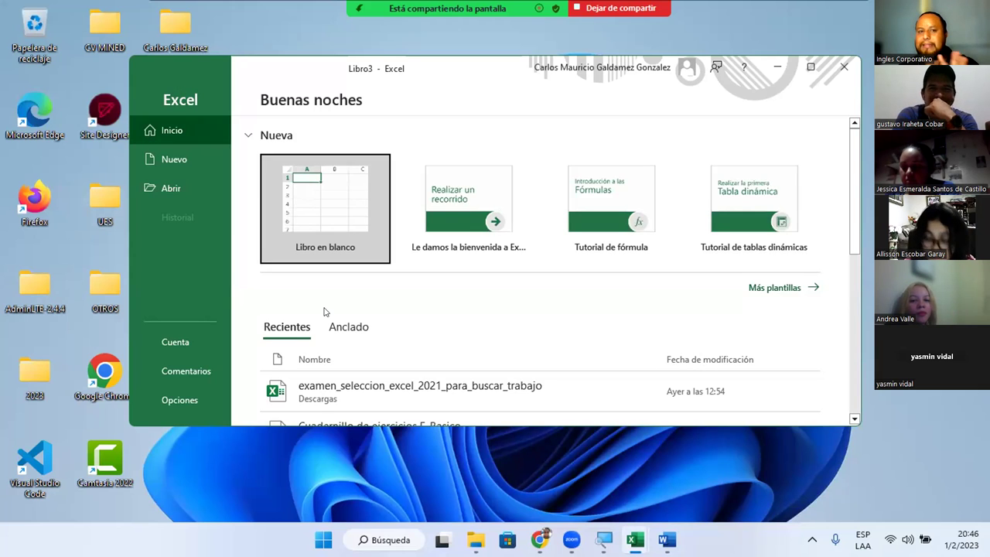
click(843, 66)
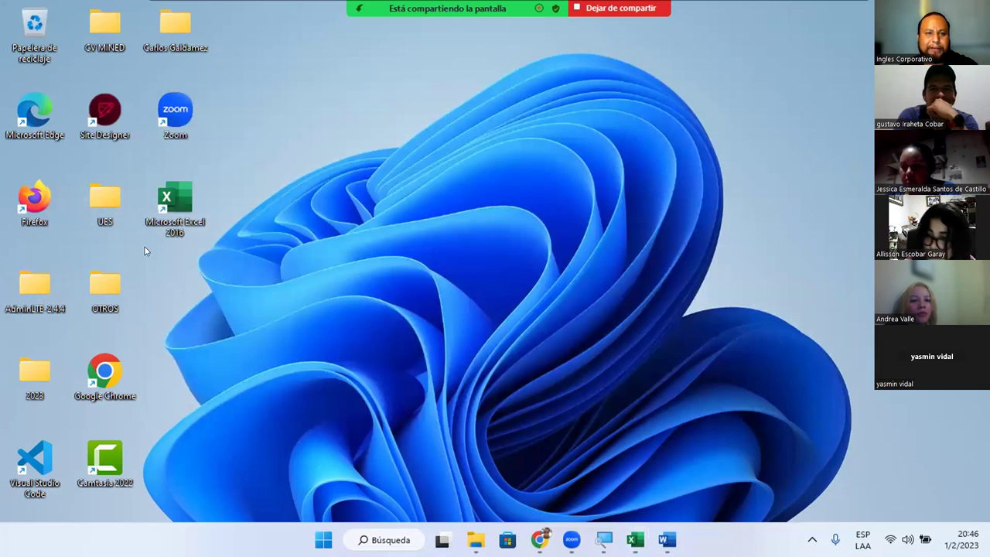
right_click(176, 208)
click(238, 374)
key(End)
double_click(347, 277)
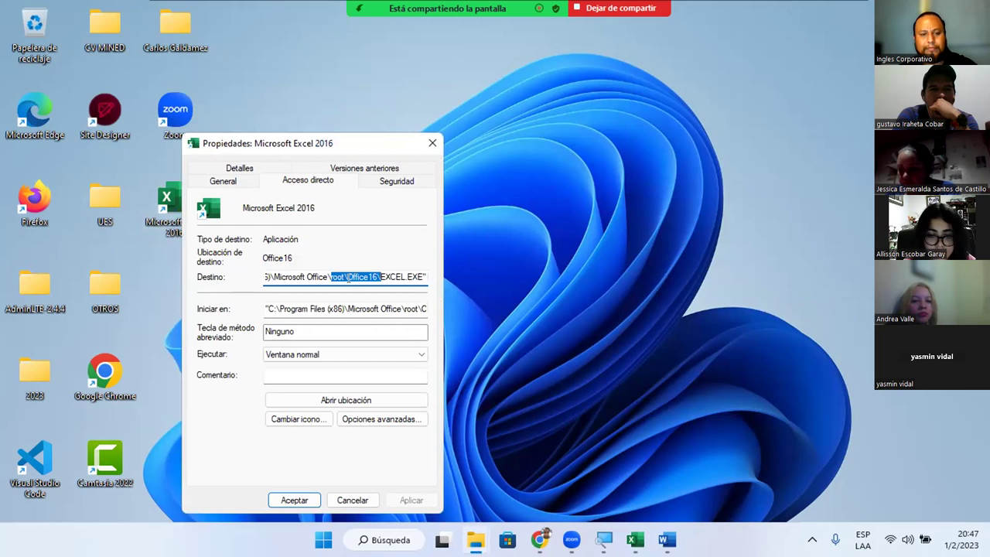
key(ctrl+a)
key(Escape)
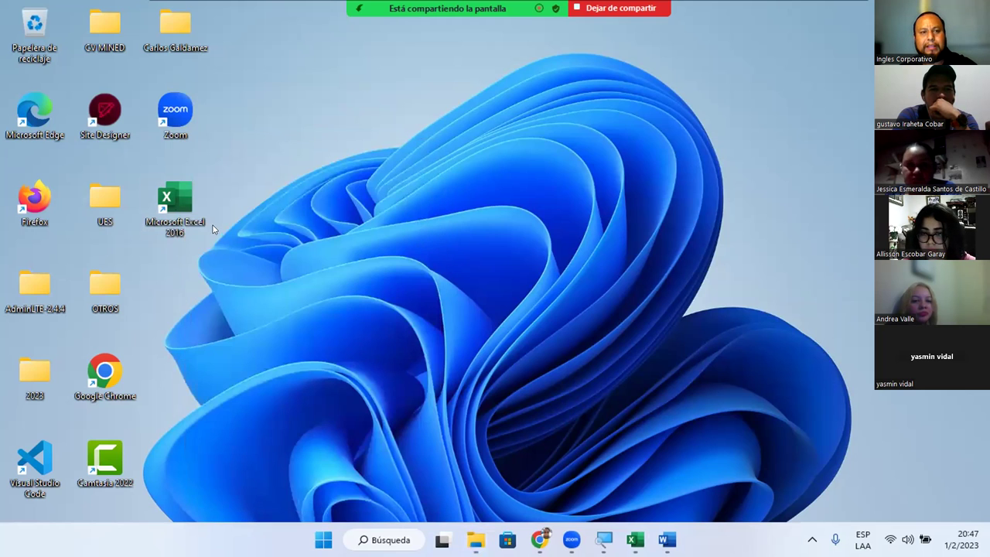
key(Delete)
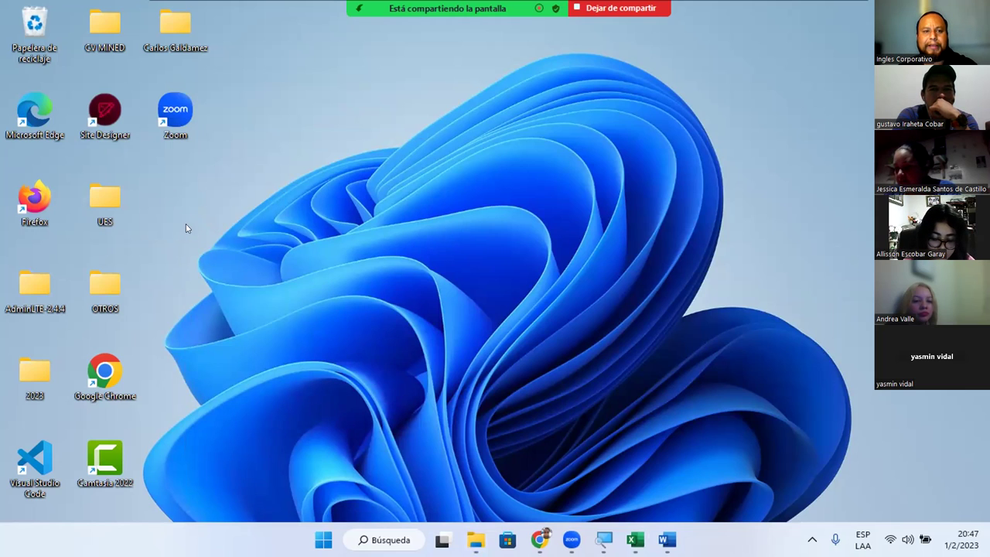
- Start a new desktop shortcut via Nuevo > Acceso directo and browse for its target
right_click(168, 202)
mouse_move(232, 316)
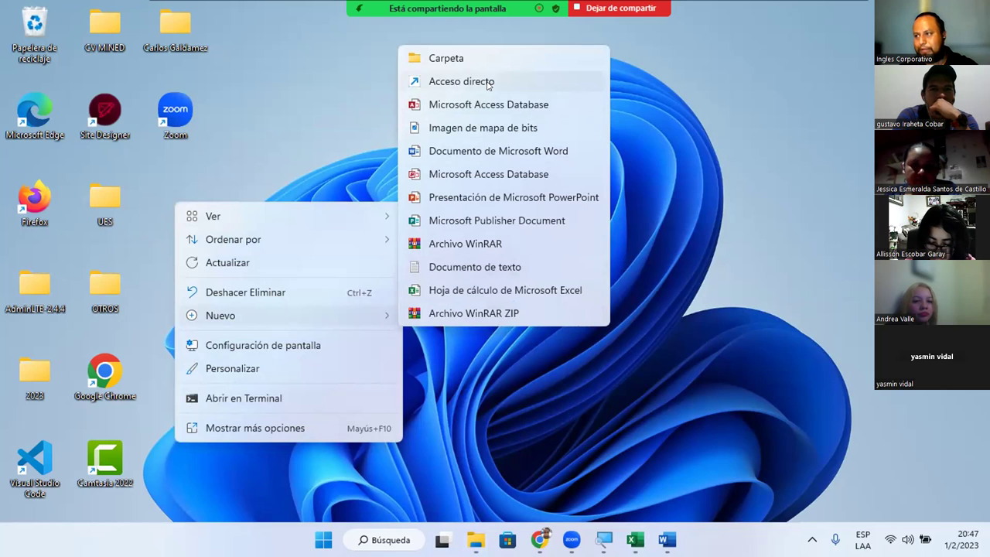
click(487, 82)
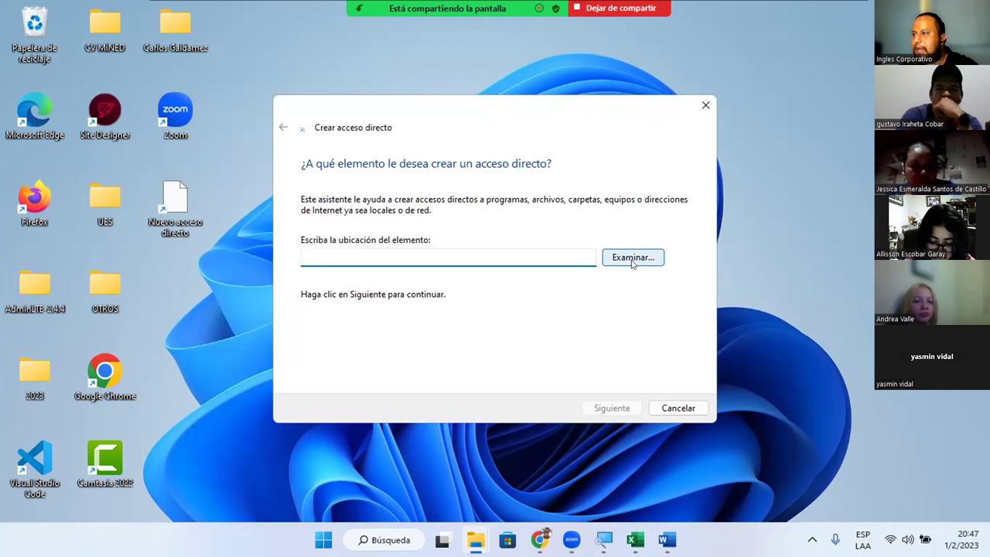
click(632, 261)
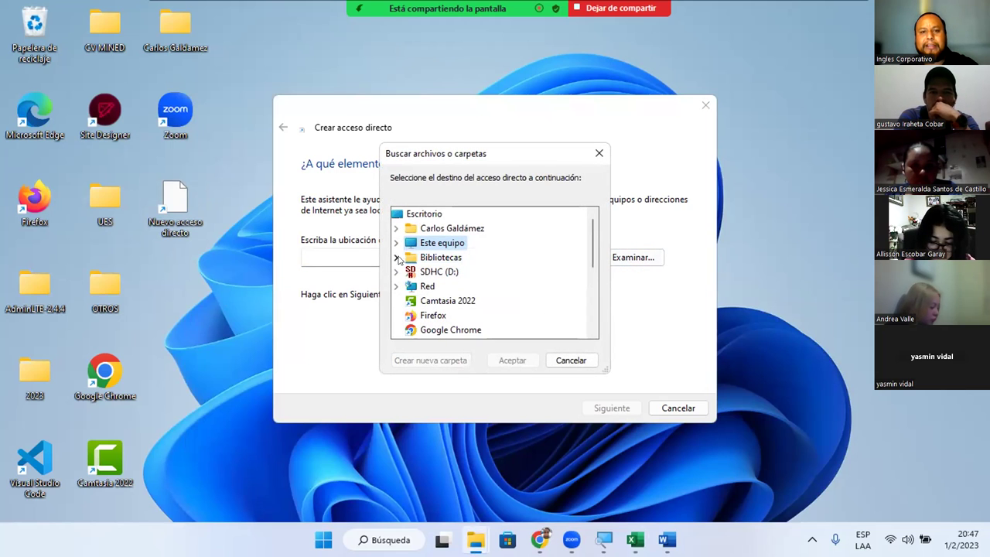
- Choose EXCEL in Program Files (x86)\Microsoft Office\root\Office16 as the shortcut target
click(396, 242)
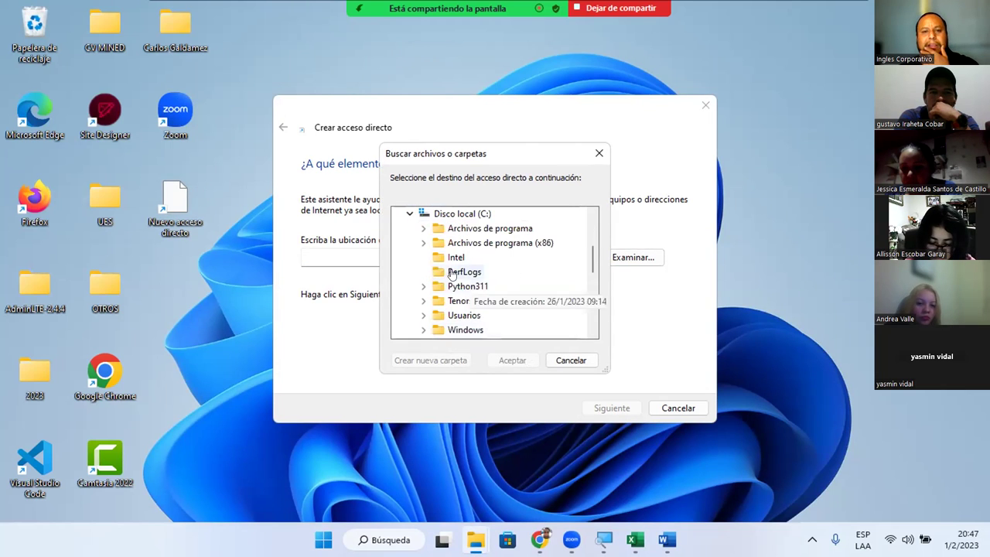
click(423, 243)
scroll(484, 292, down, 1)
scroll(495, 293, down, 1)
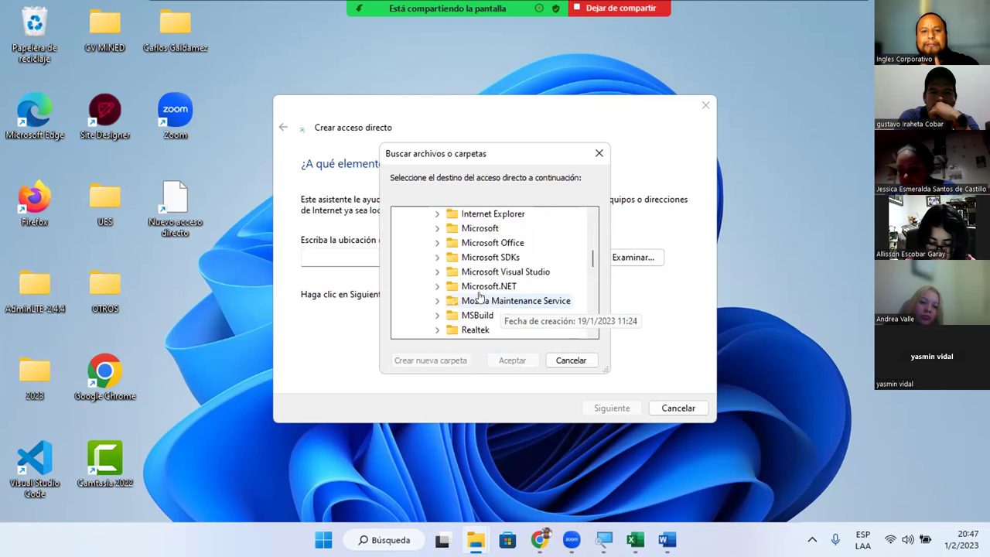
click(437, 243)
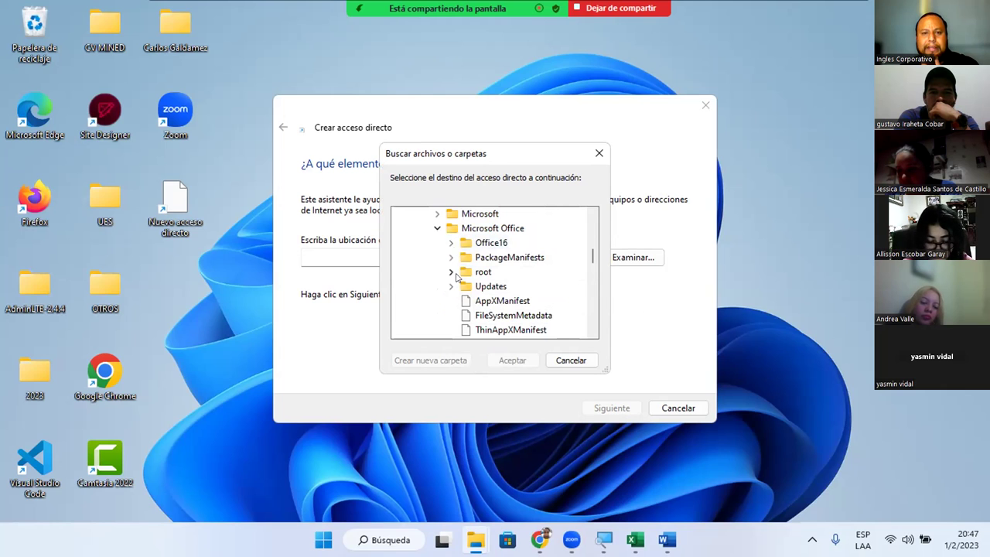
click(452, 272)
scroll(462, 286, down, 1)
scroll(467, 292, down, 1)
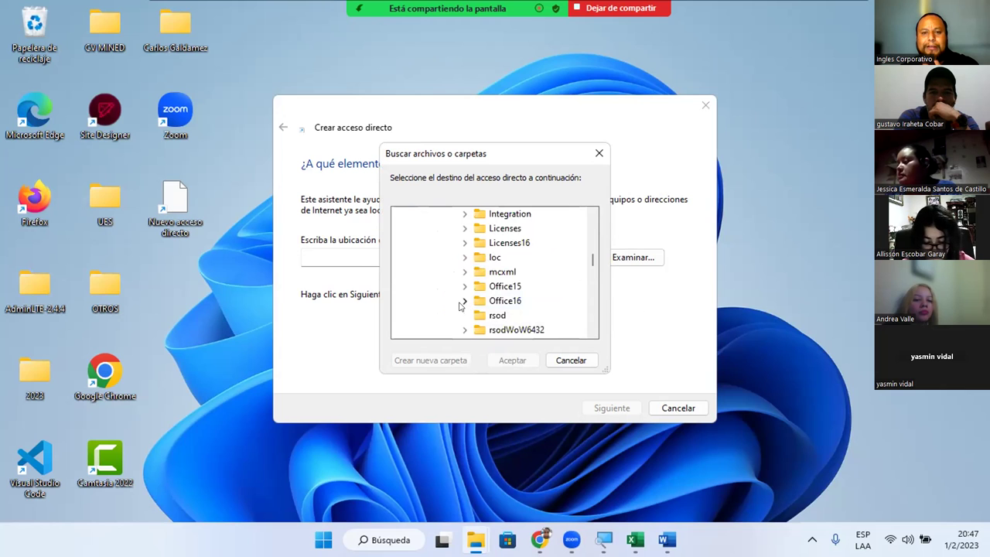
scroll(510, 289, down, 3)
scroll(539, 283, down, 2)
scroll(537, 270, down, 2)
scroll(537, 272, down, 3)
scroll(536, 272, down, 3)
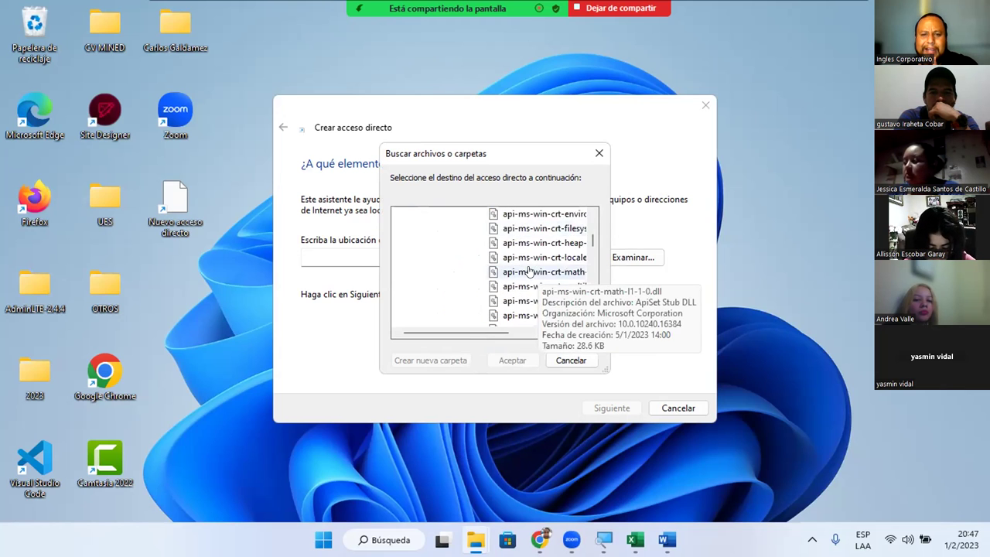
scroll(534, 273, down, 3)
scroll(529, 274, down, 3)
text(ems)
key(Down)
key(Down)
key(Down)
key(Down)
scroll(534, 317, down, 2)
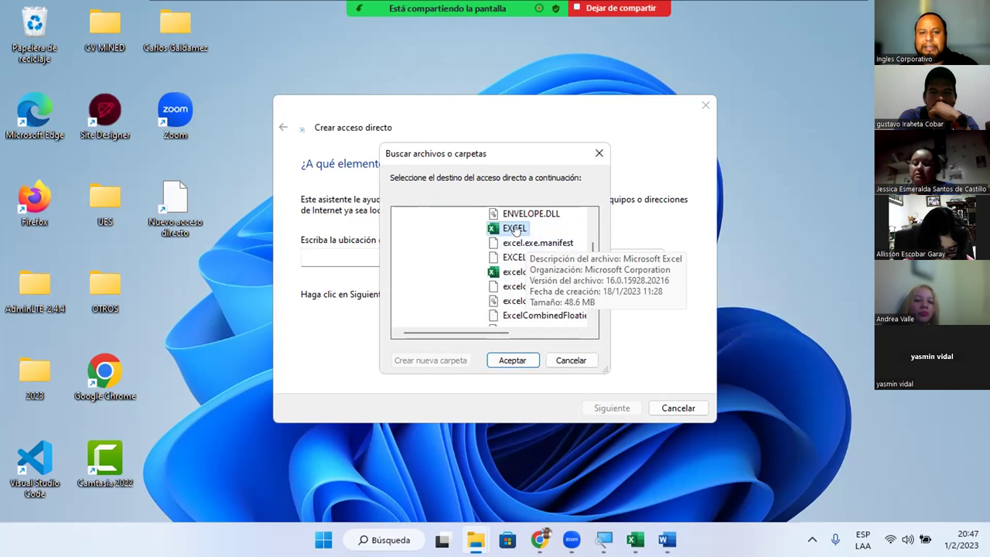
click(502, 361)
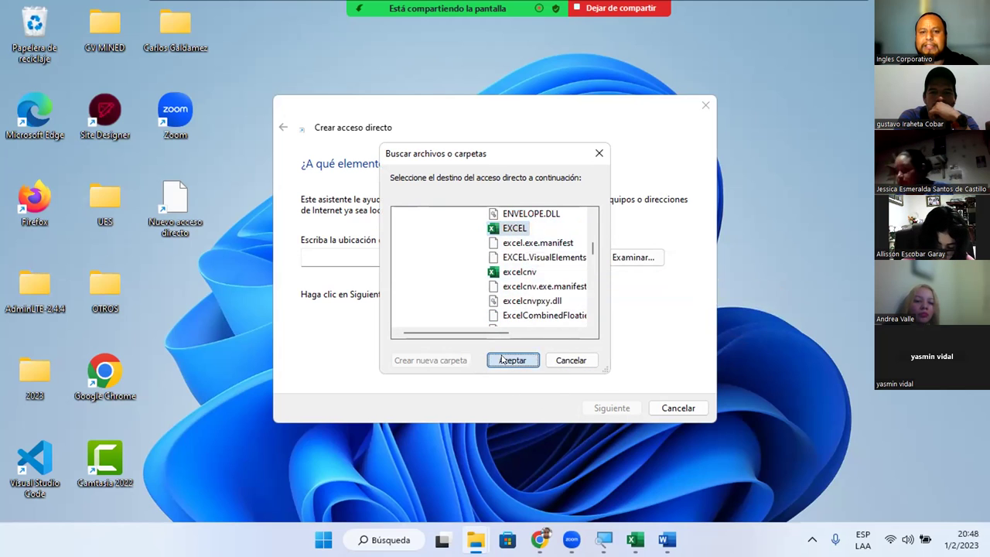
- Finish the EXCEL.EXE shortcut, naming it 'Microsoft Excel 2016'
click(559, 256)
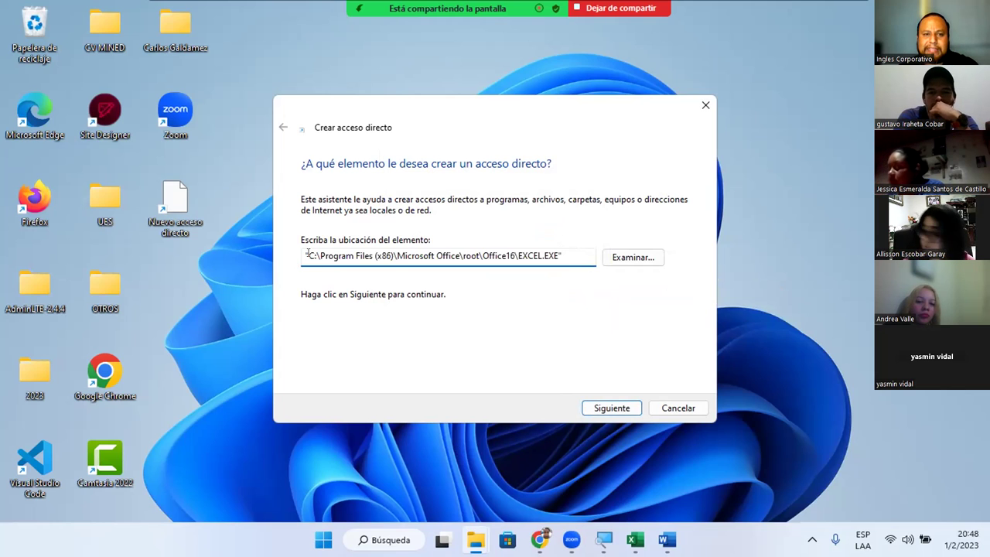
drag(307, 255, 564, 256)
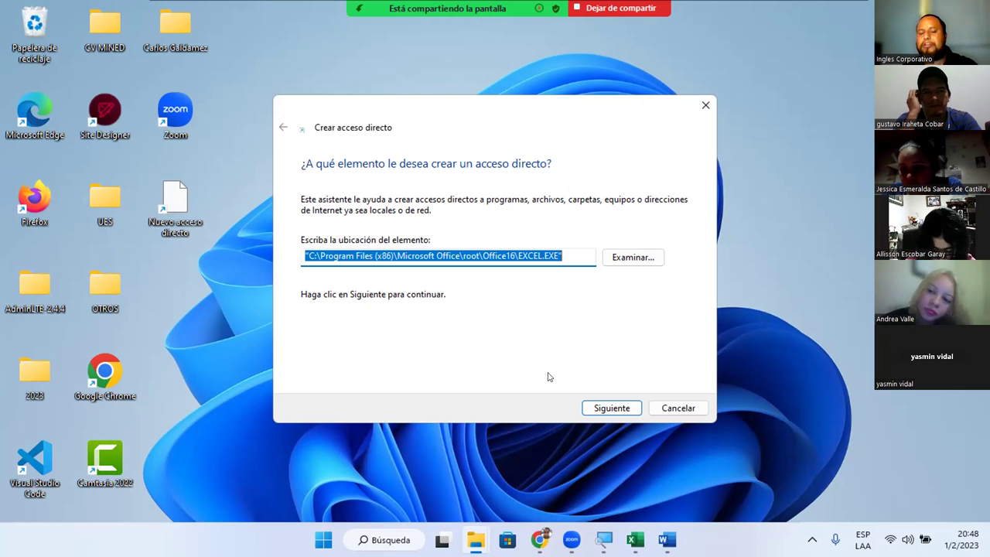
click(597, 414)
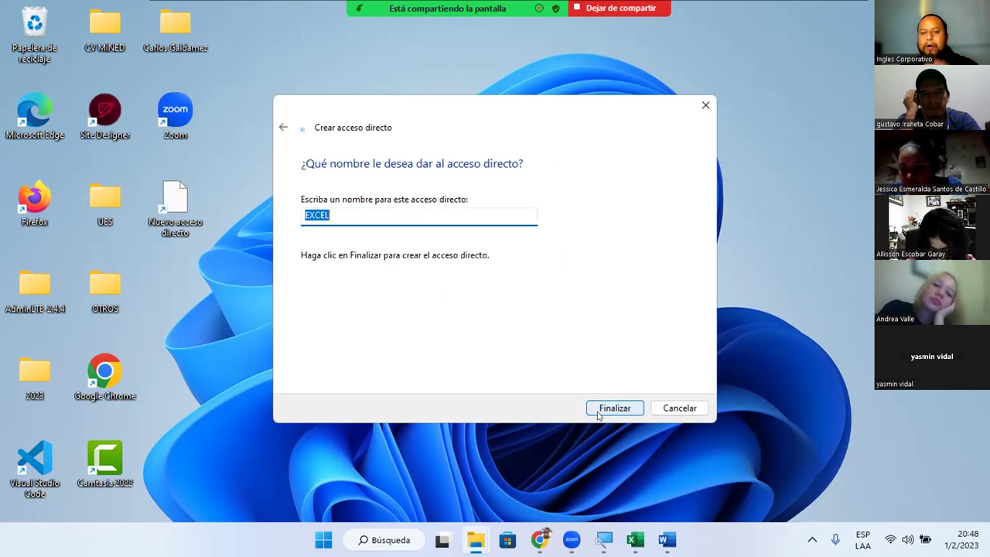
text(Microsoft Excel 2016)
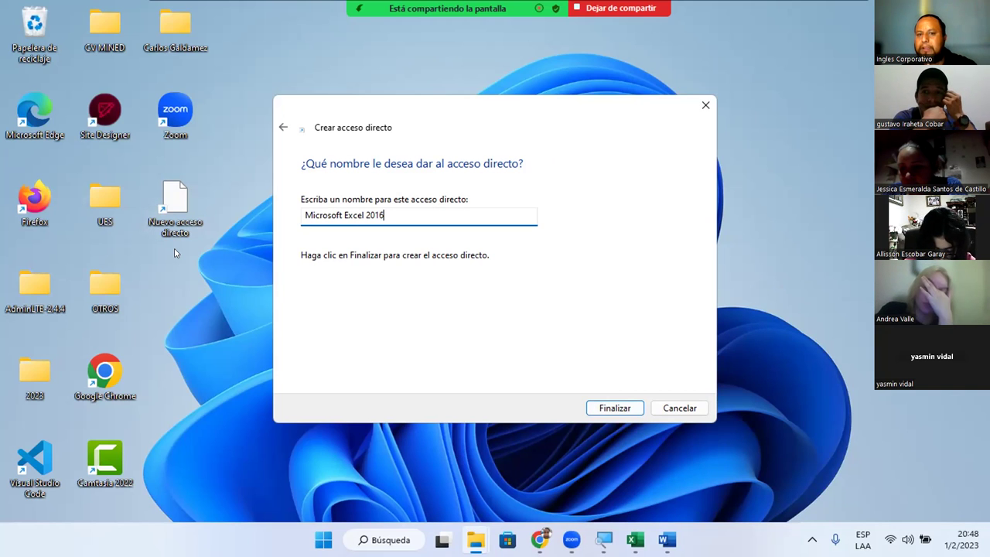
click(616, 410)
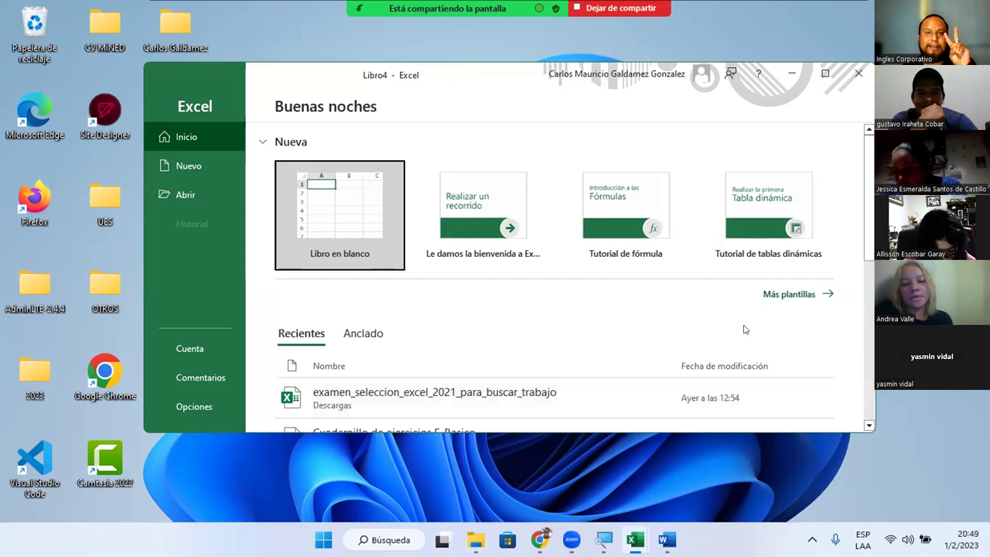
click(861, 64)
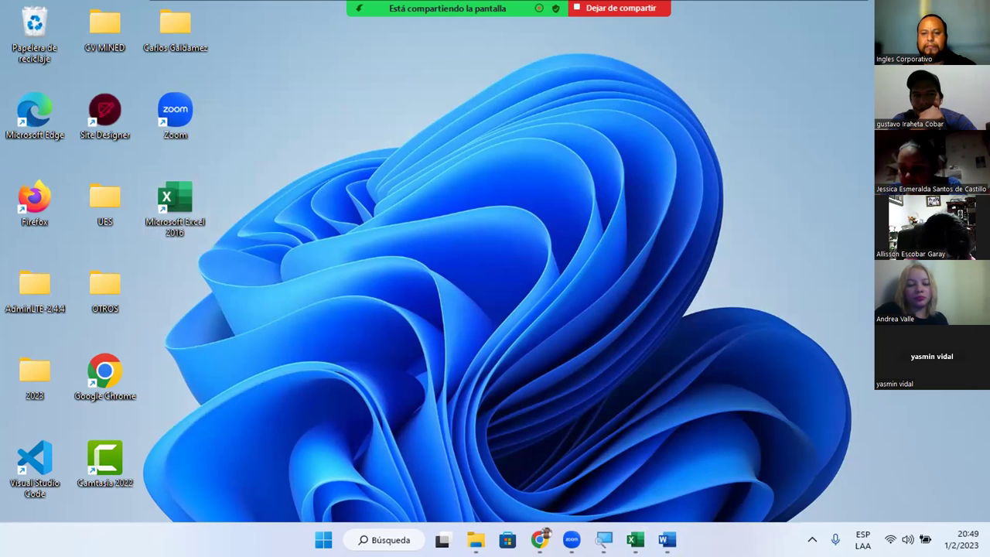
- Clear the desktop selection and open the Win+X quick-link system menu
right_click(699, 540)
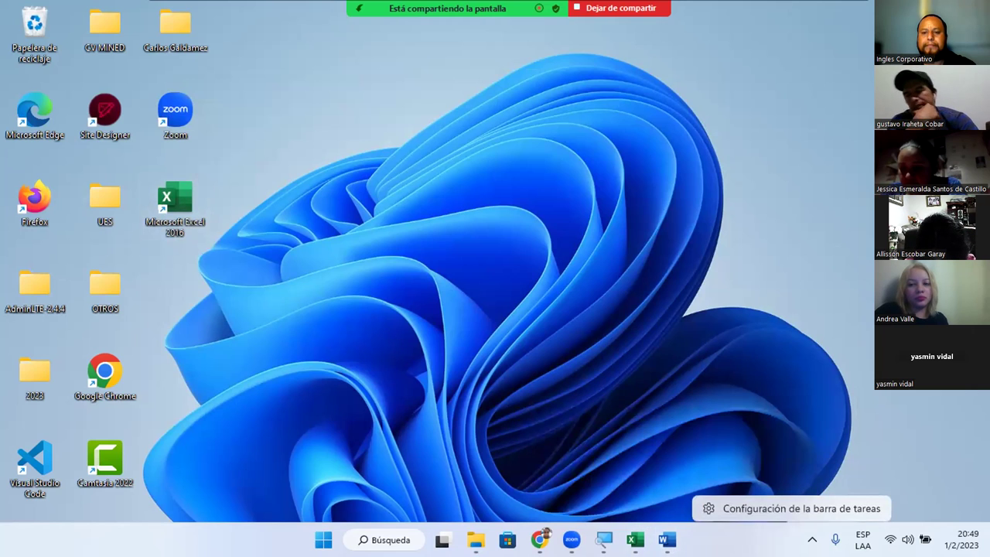
click(569, 410)
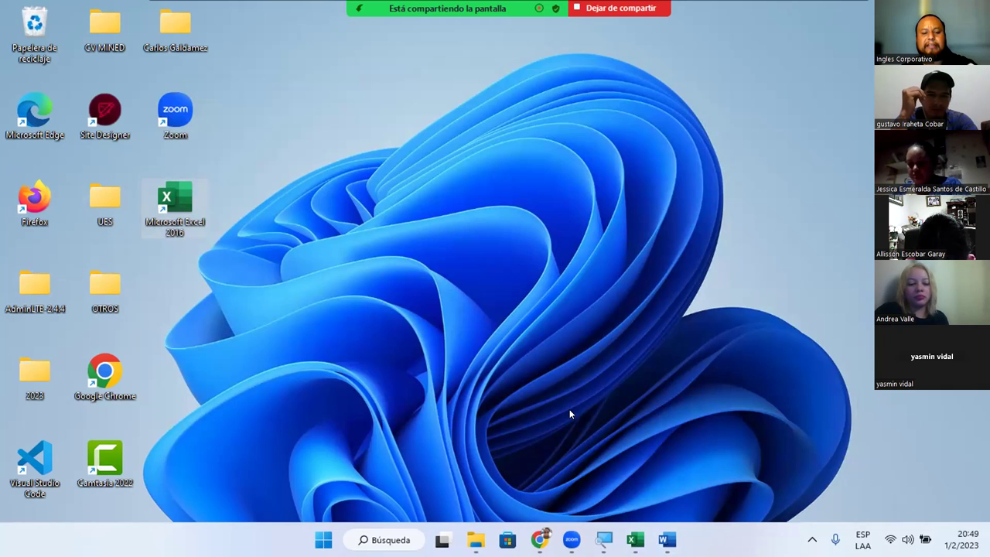
click(260, 354)
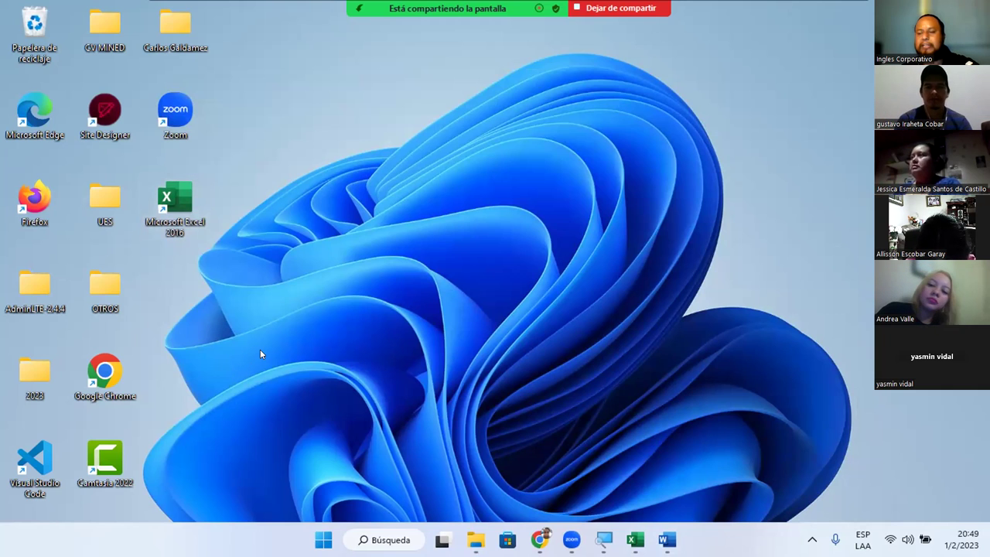
key(super+x)
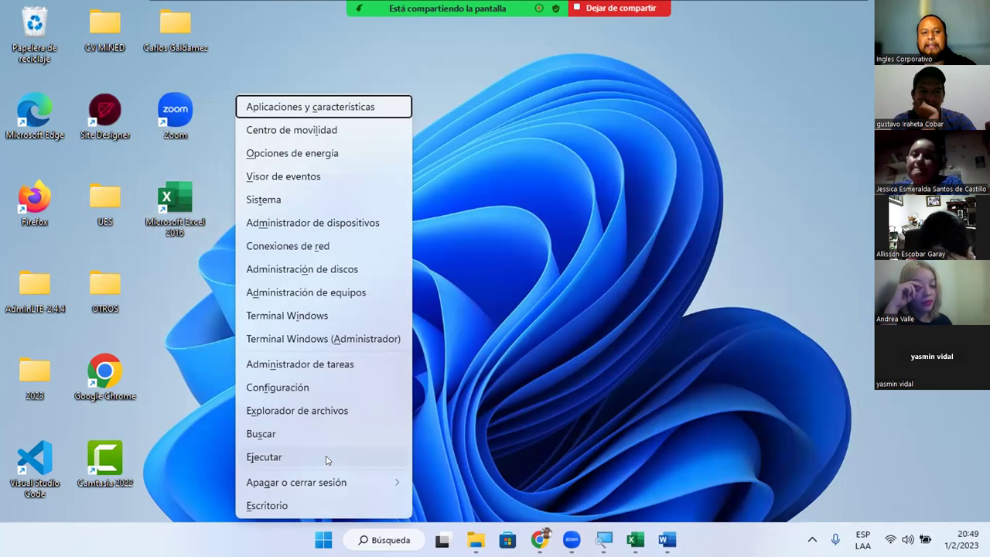
- Launch Excel by entering excel.exe in the Run dialog
click(326, 457)
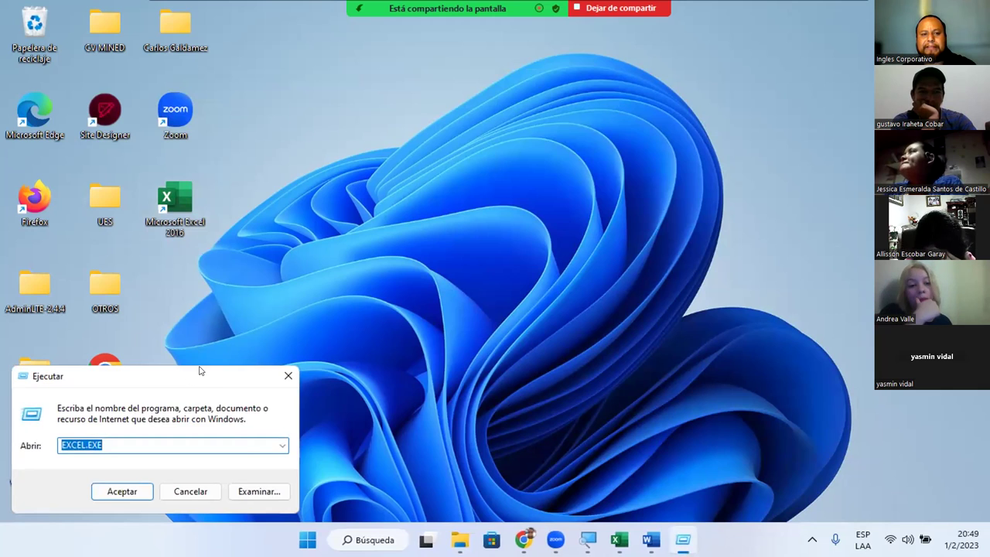
drag(193, 376, 356, 364)
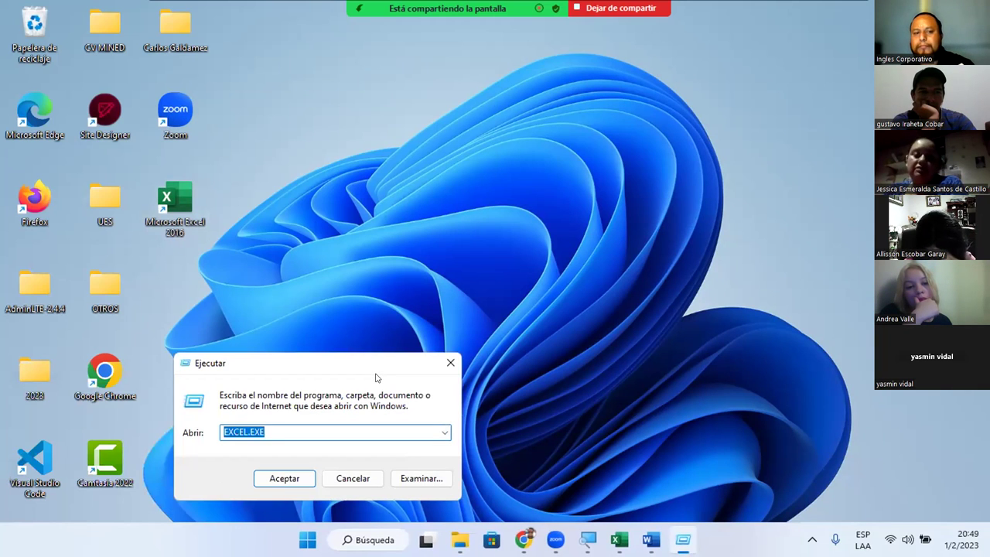
key(BackSpace)
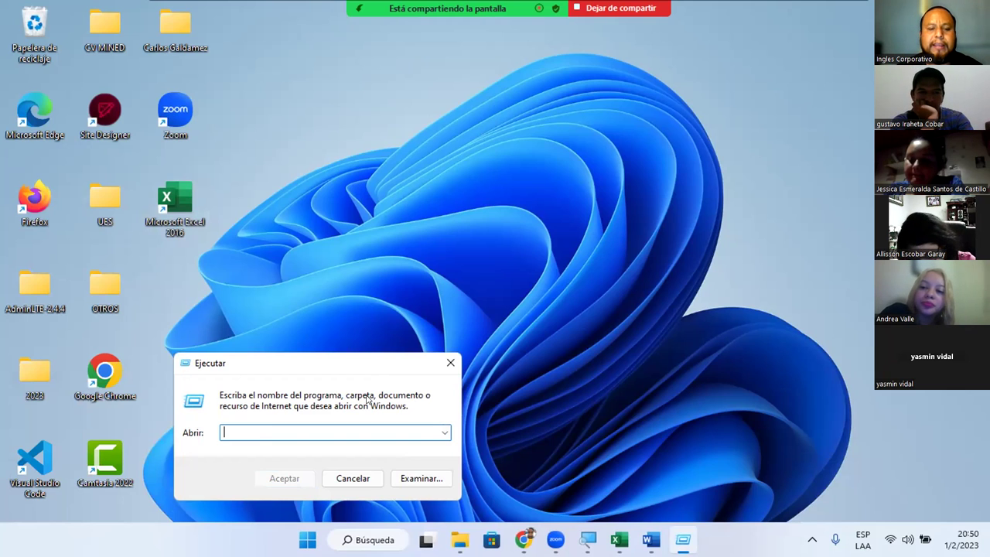
text(excel)
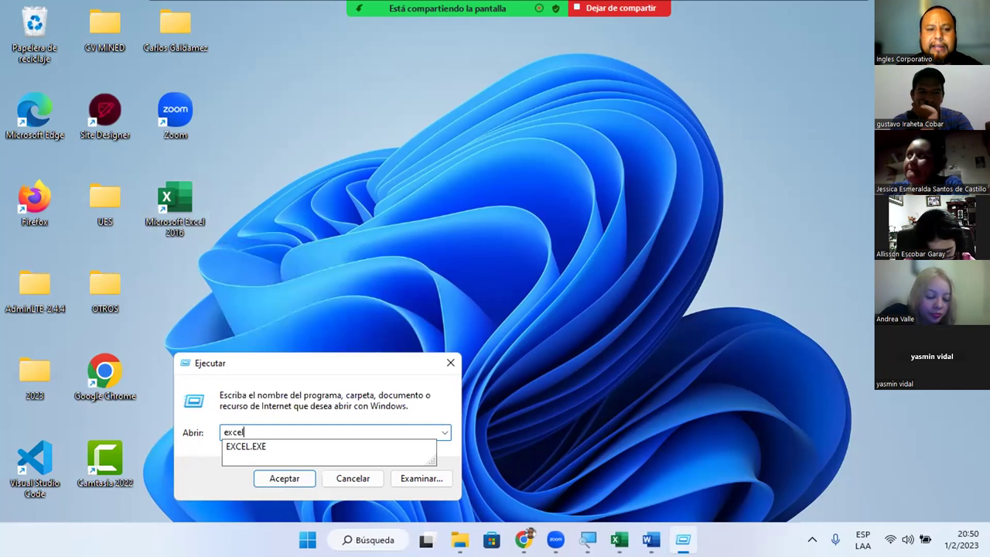
text(.ex)
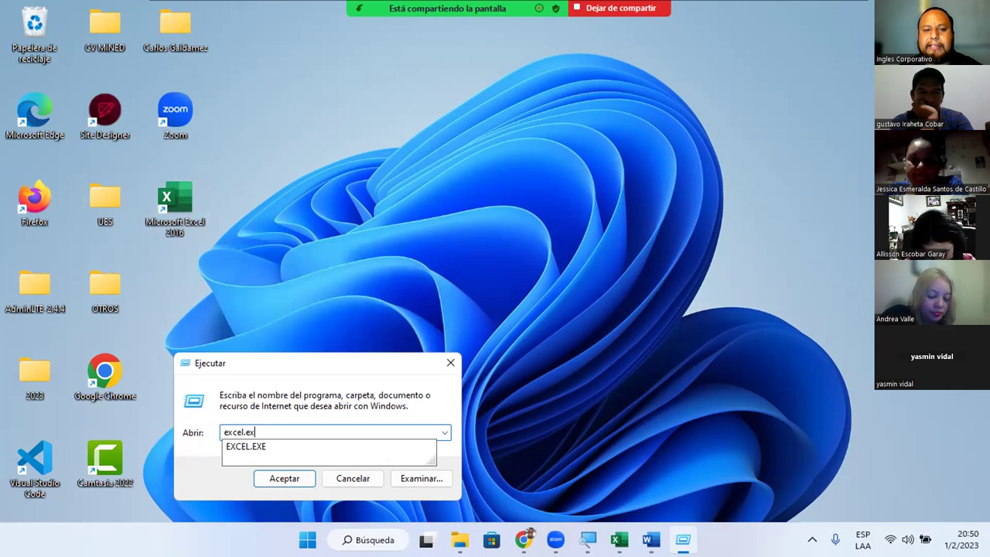
text(e)
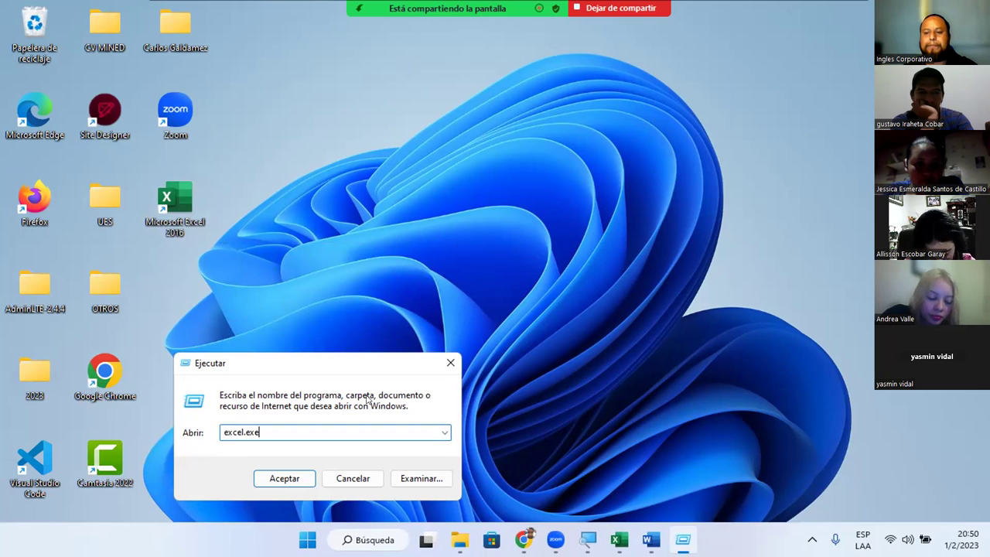
key(BackSpace)
text(e)
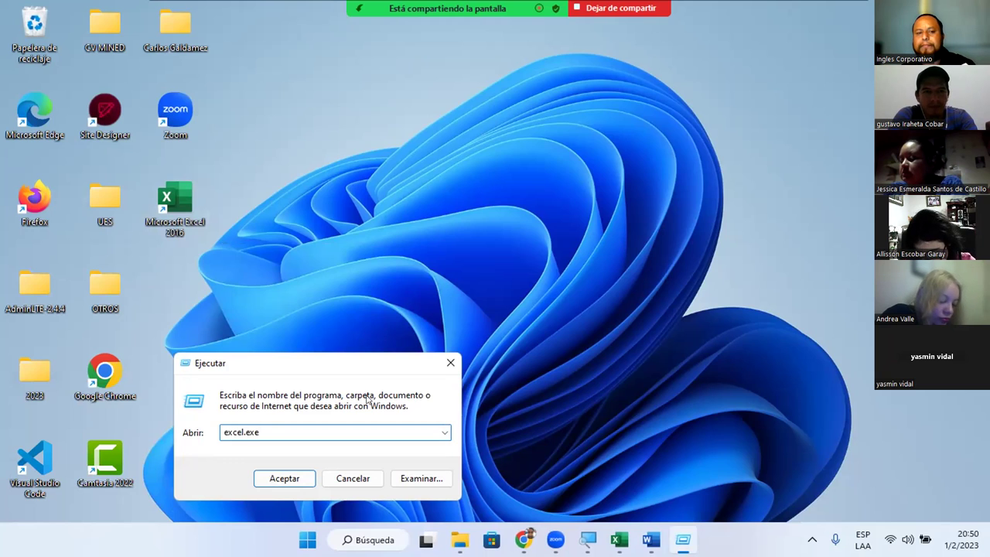
key(Return)
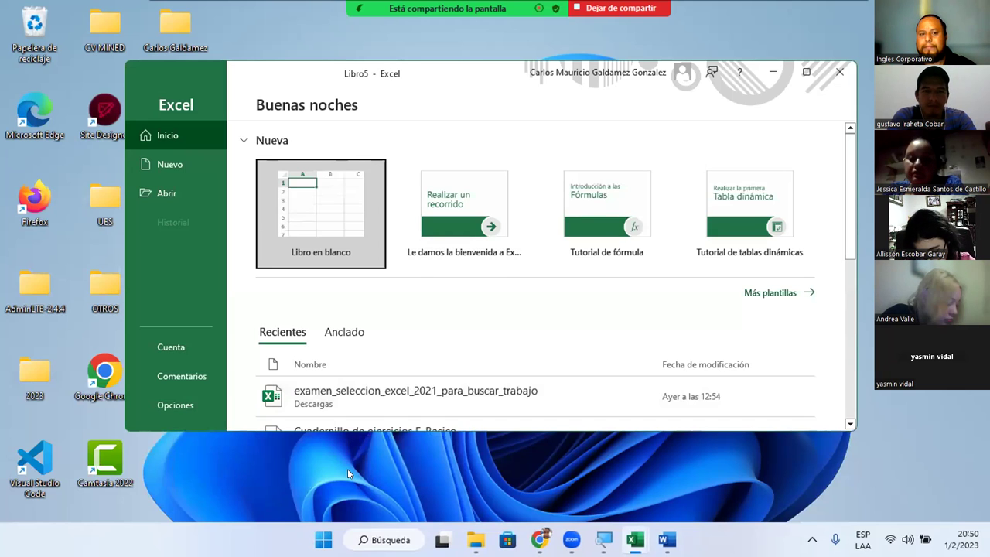
- Launch Excel again from Run, close the extra Libro6 window and maximize Libro5
key(super+x)
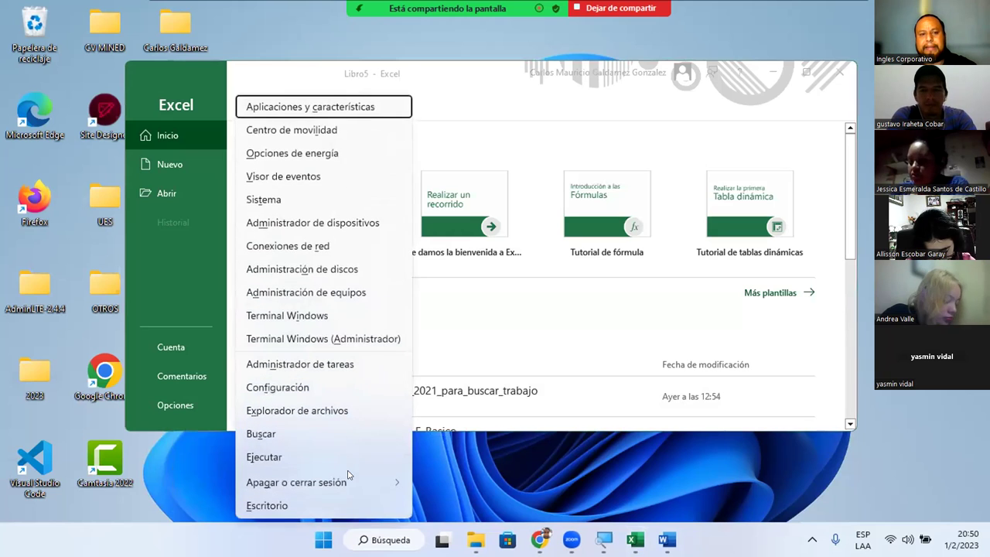
click(282, 453)
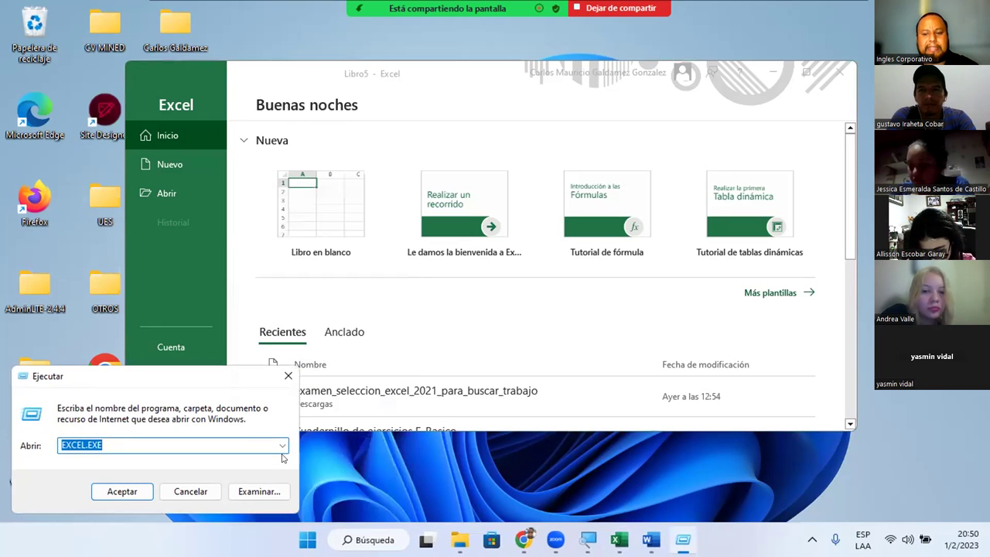
key(Return)
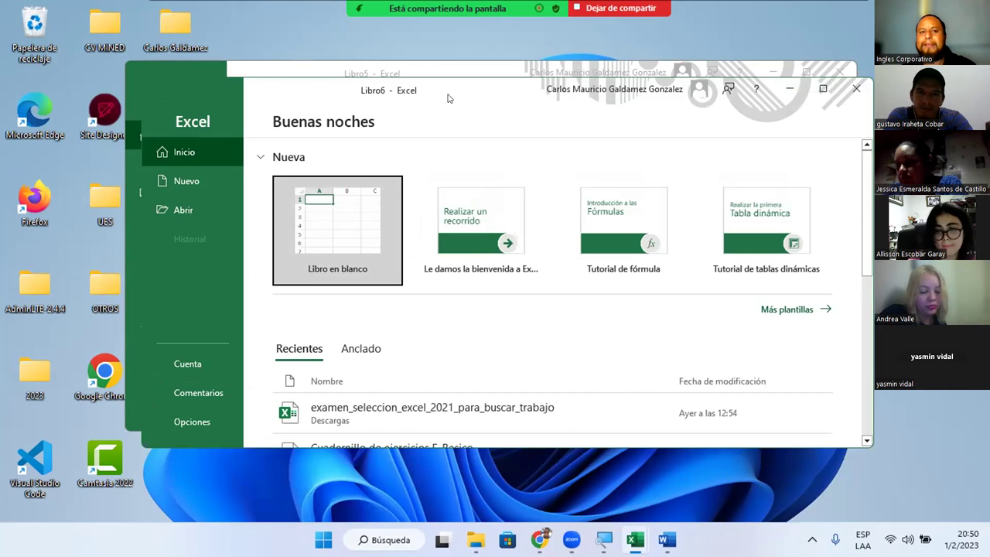
drag(448, 98, 470, 130)
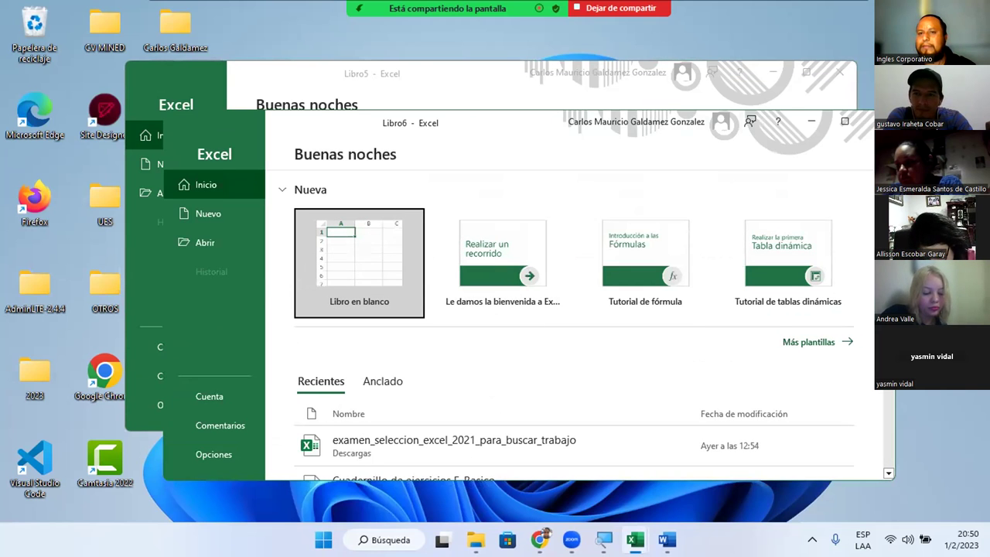
click(870, 124)
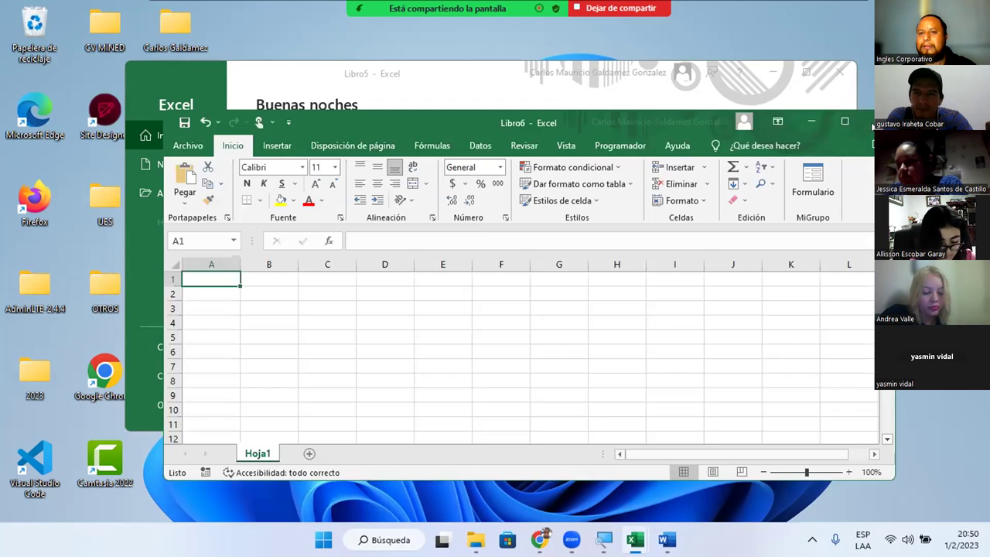
click(806, 72)
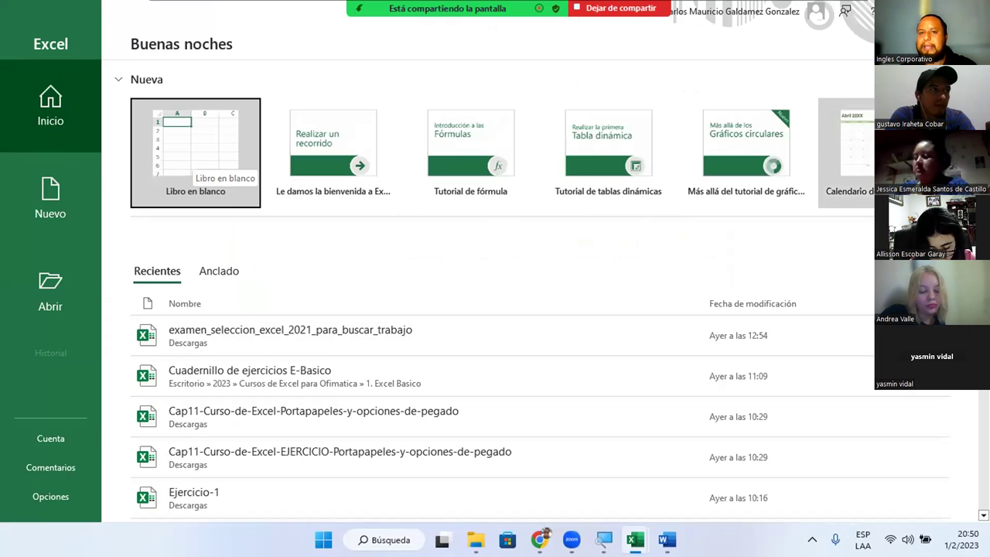
click(620, 8)
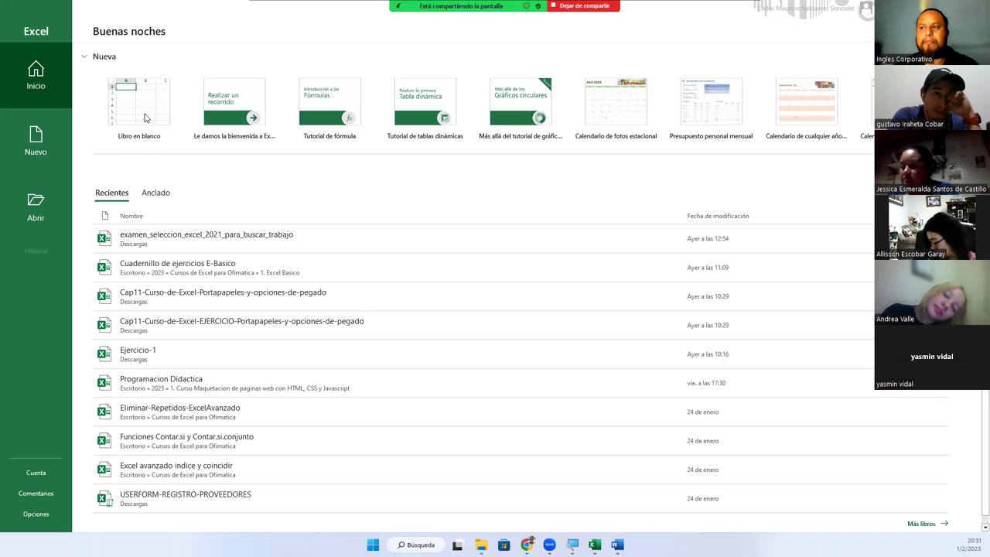
- Create a blank Excel workbook, then switch to the browser showing the Genially DEMOSTRACIÓN slide
click(145, 118)
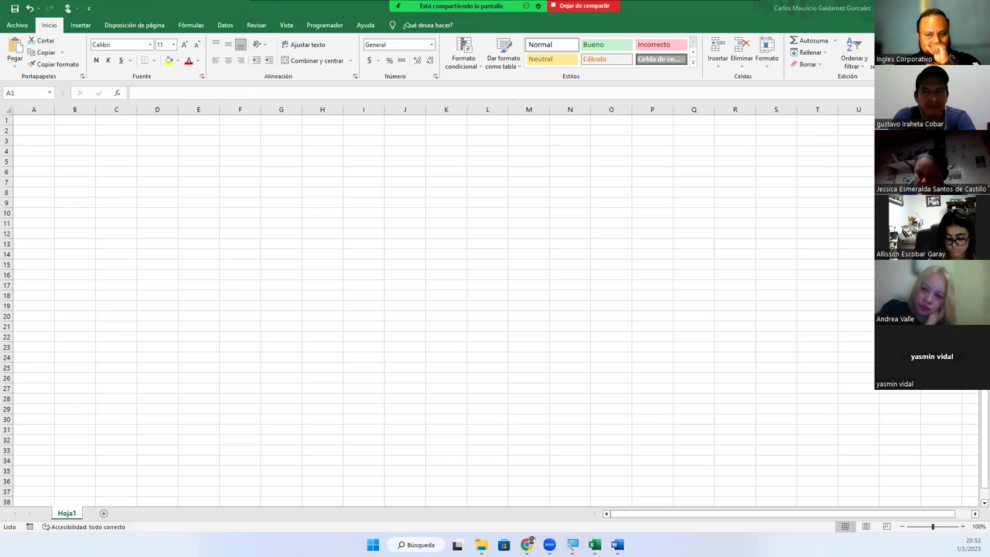
key(alt+Tab)
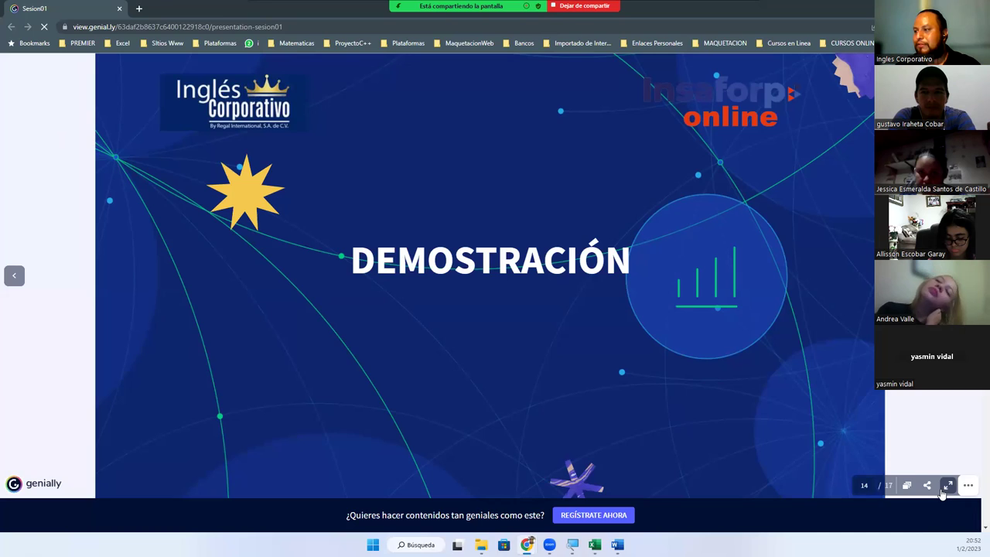
- Show the Genially deck full screen, advance to ZONA DE CONSULTAS, then return to the forum
click(950, 485)
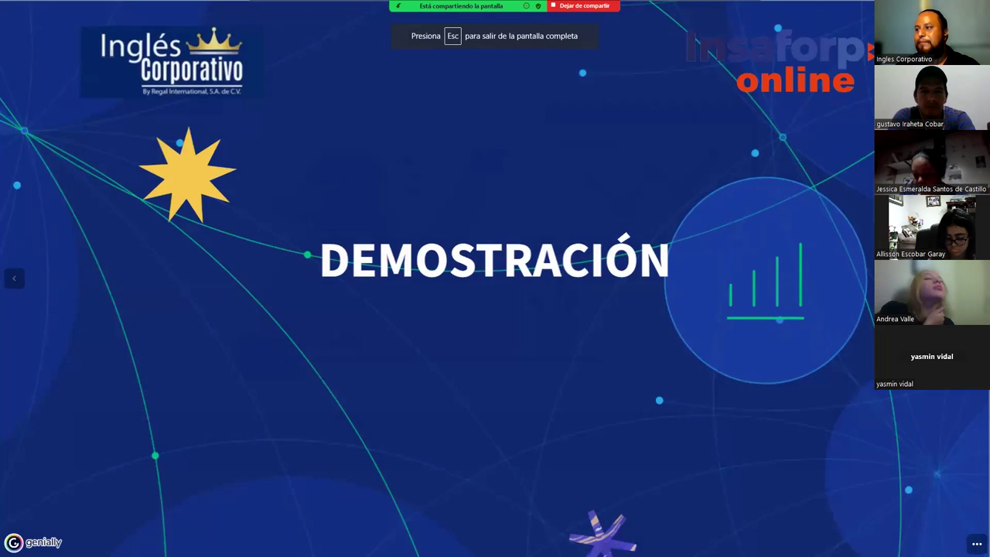
key(Right)
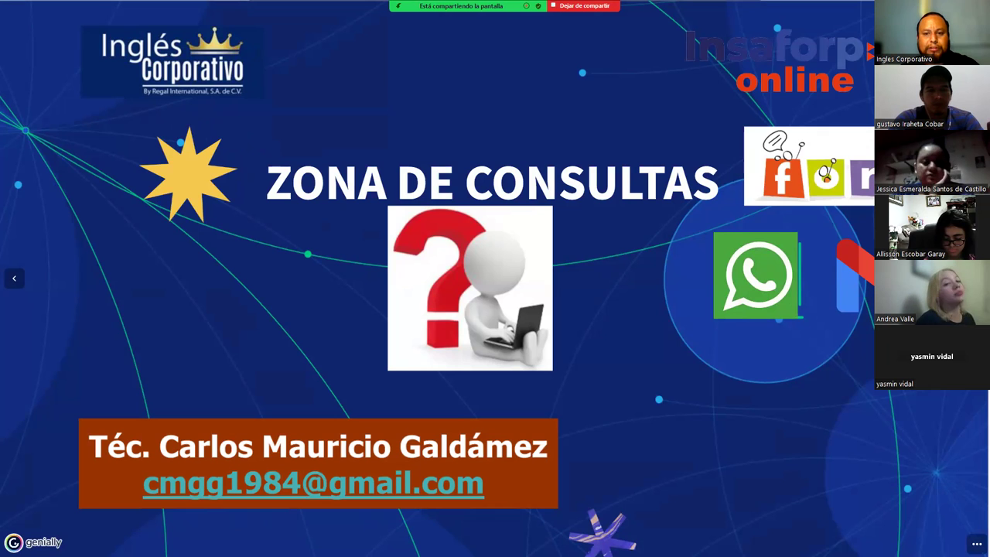
key(alt+Tab)
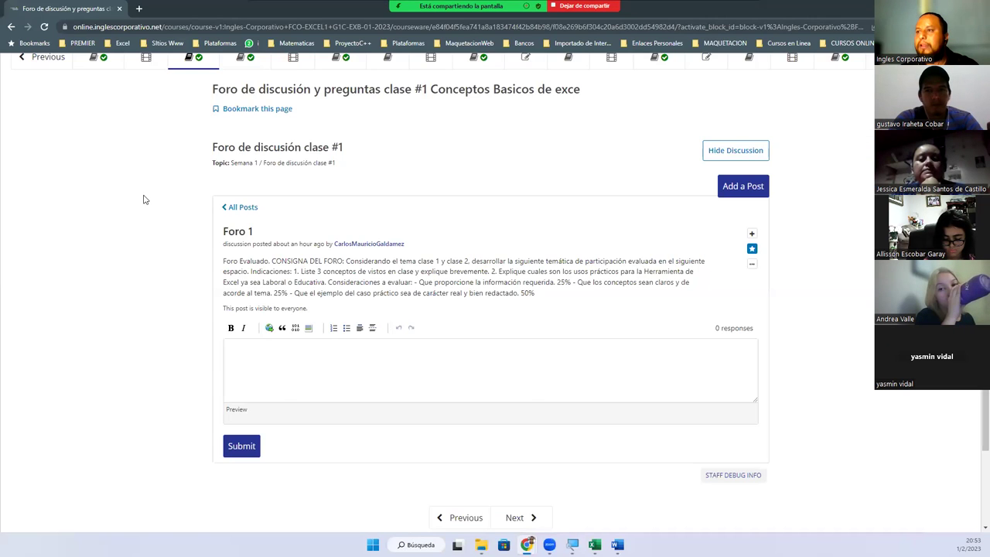
- From the dashboard, open Excel Básico and step through Videoconferencia #1 to the class #1 forum
scroll(144, 199, up, 3)
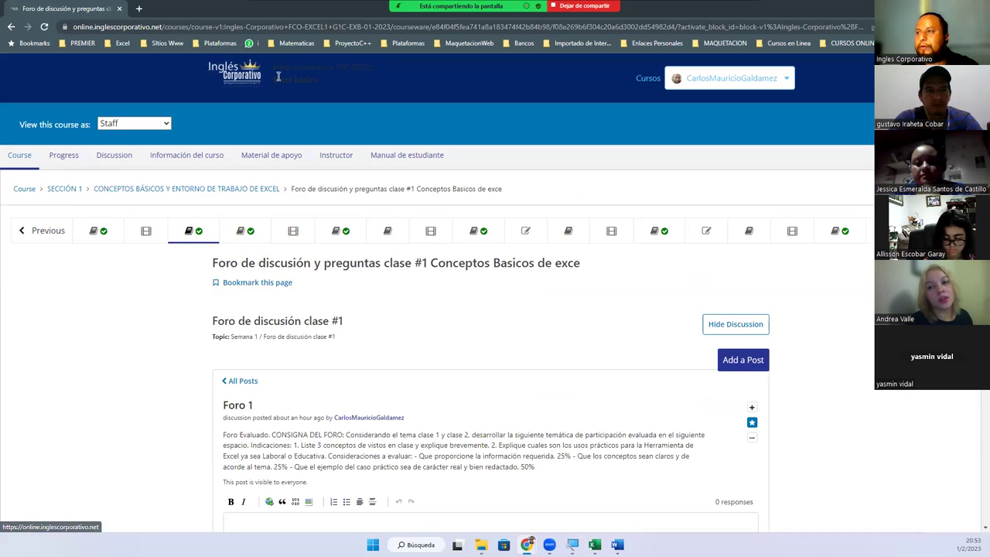
click(250, 75)
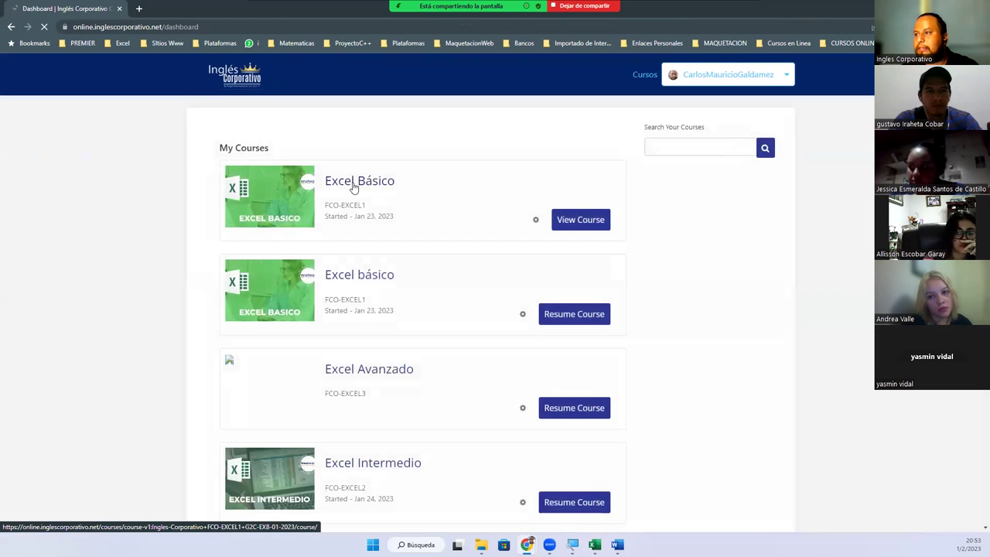
click(354, 186)
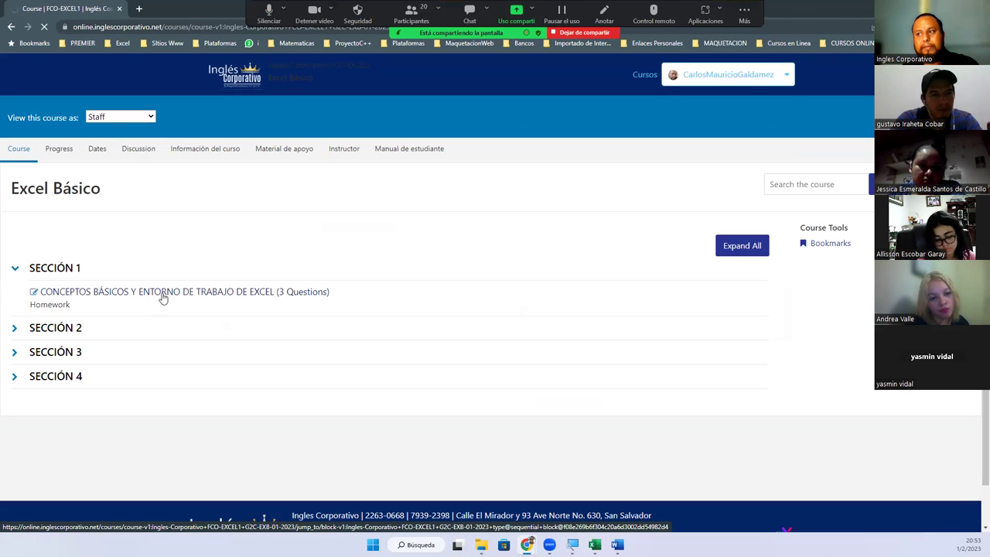
click(164, 298)
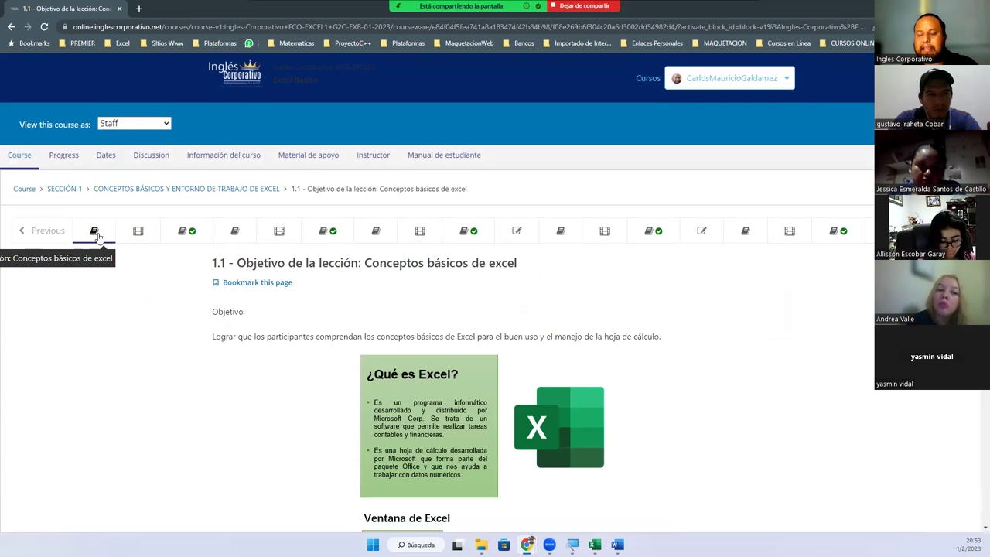
scroll(476, 325, down, 5)
scroll(488, 335, down, 5)
scroll(488, 335, down, 5)
scroll(488, 335, up, 5)
scroll(488, 335, up, 15)
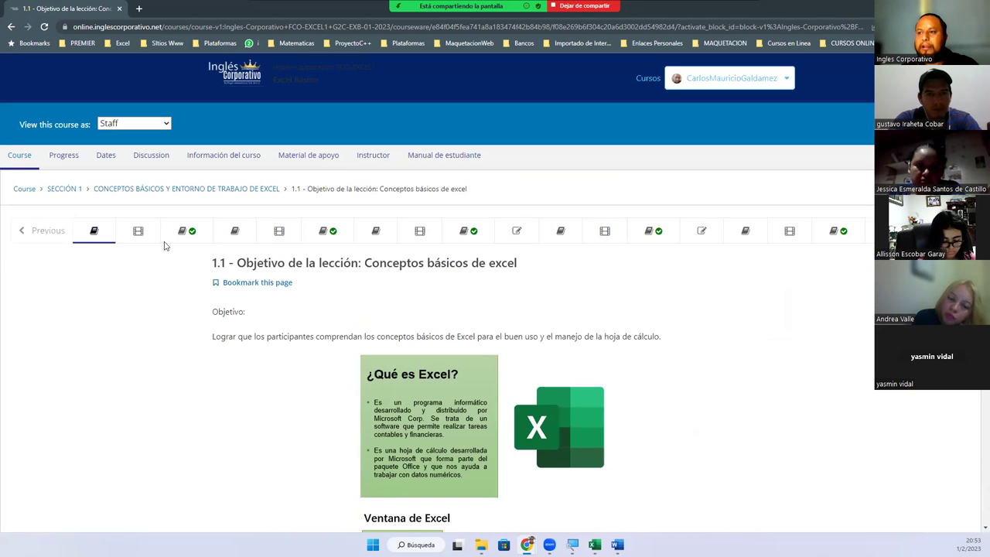
click(138, 231)
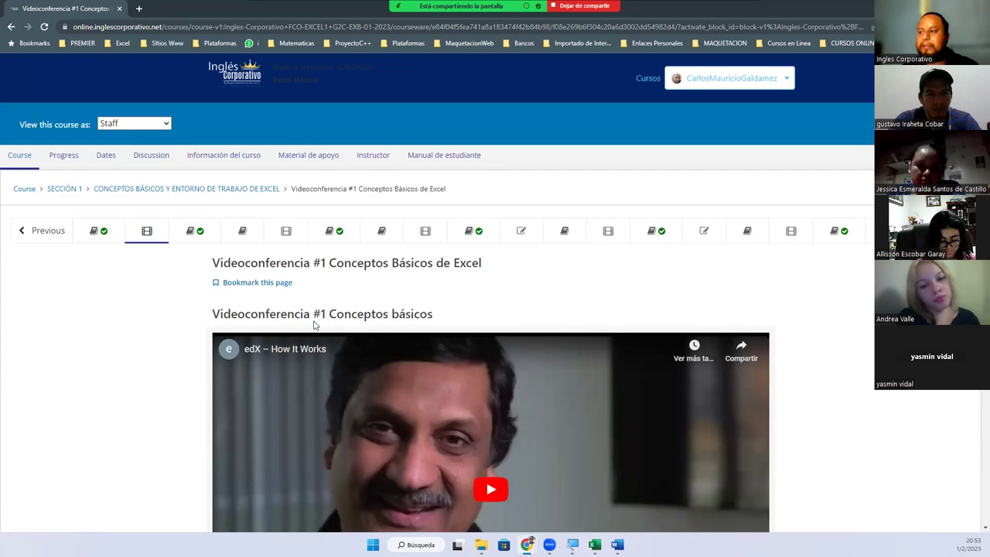
click(196, 240)
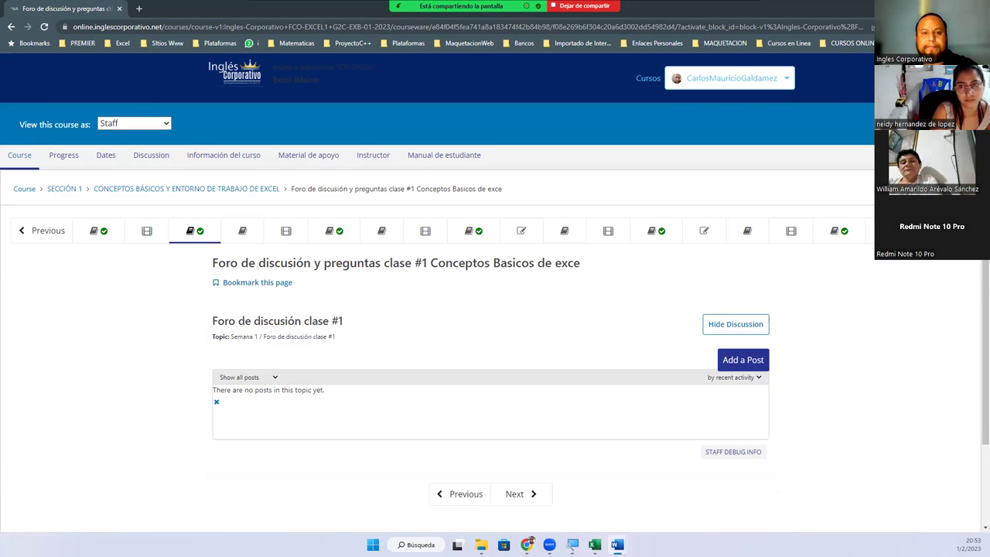
- Start a new post titled 'Foro' and paste the evaluated forum instructions into its body
click(741, 359)
scroll(380, 376, down, 3)
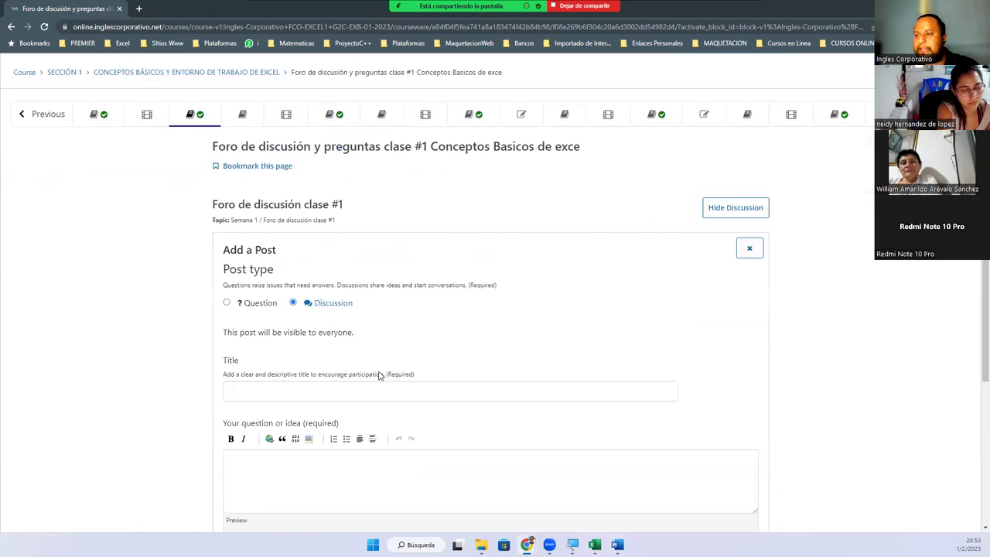
click(279, 303)
text(Fo)
click(297, 398)
key(ctrl+v)
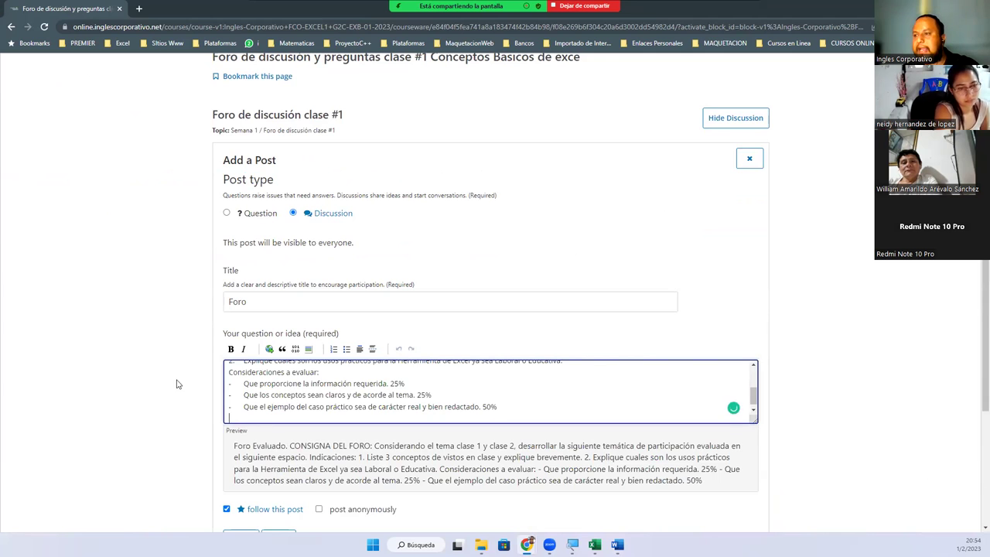
scroll(702, 287, down, 2)
drag(754, 264, 771, 380)
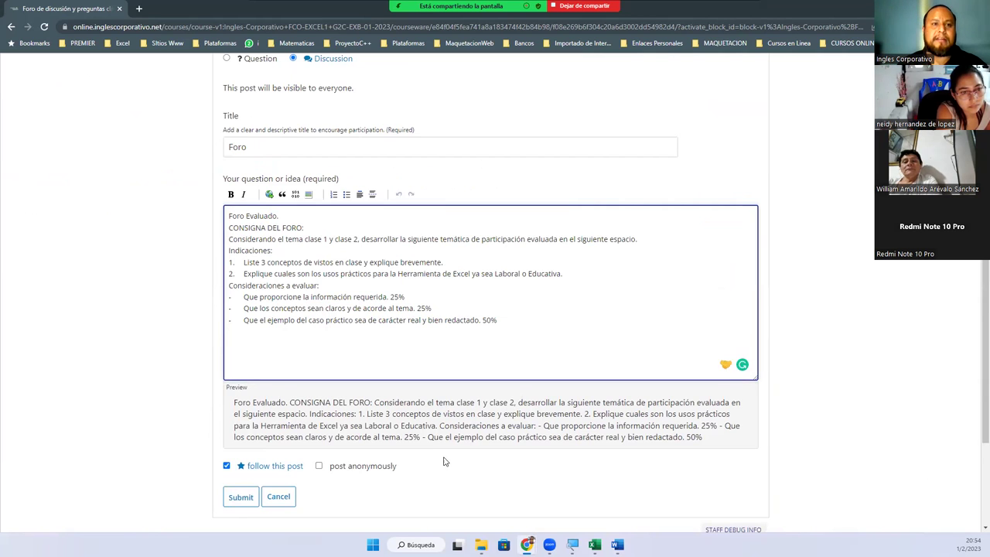
key(Return)
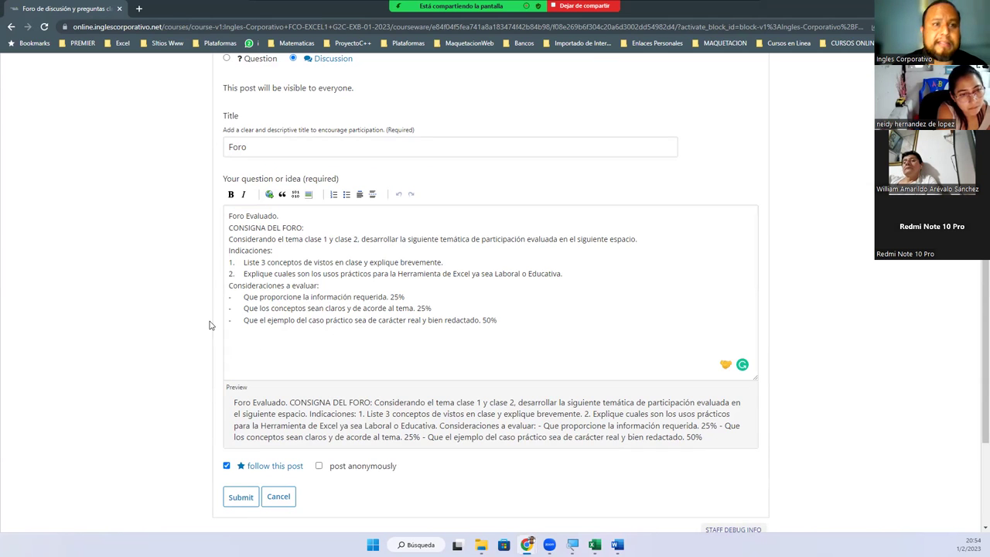
- Review the numbered instructions and evaluation criteria, then submit the post
scroll(134, 331, up, 1)
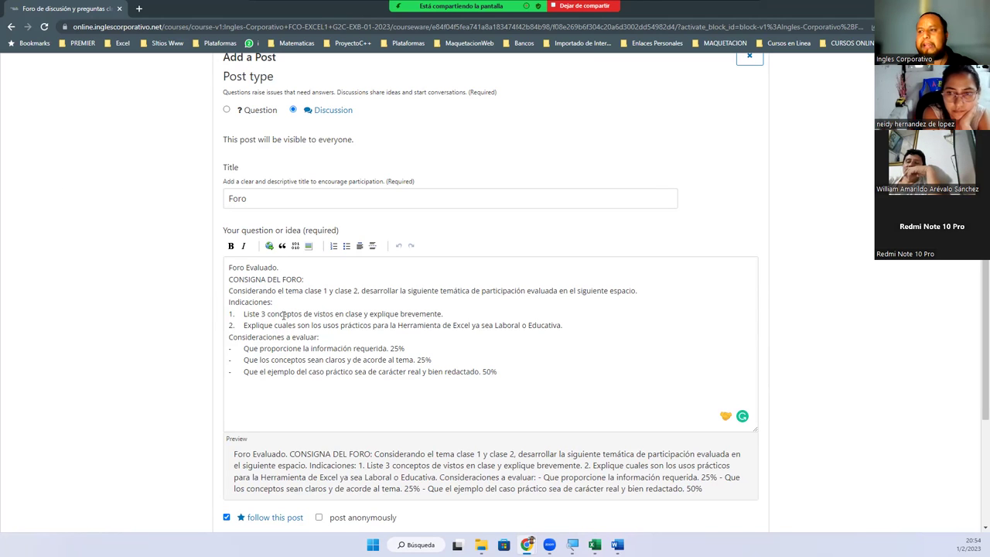
drag(284, 314, 301, 327)
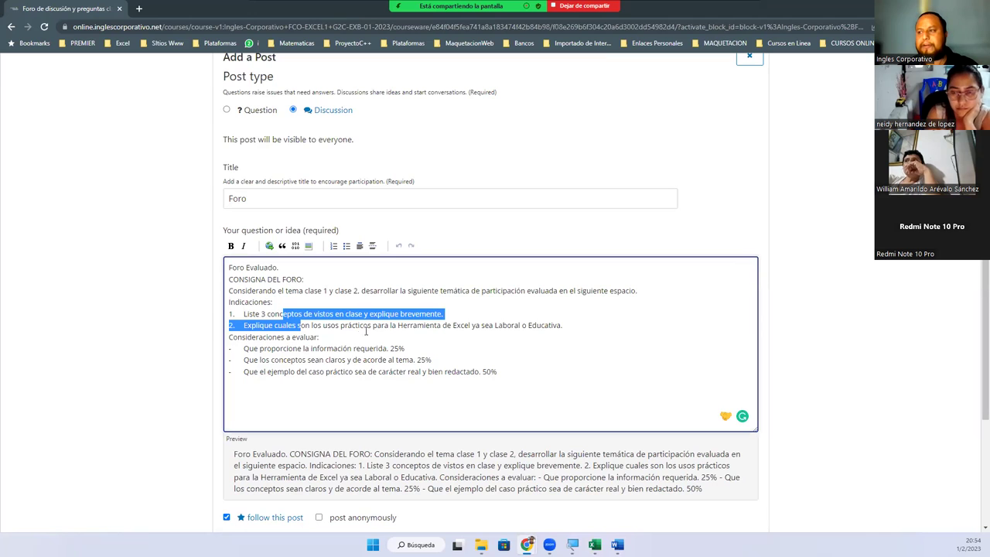
click(355, 348)
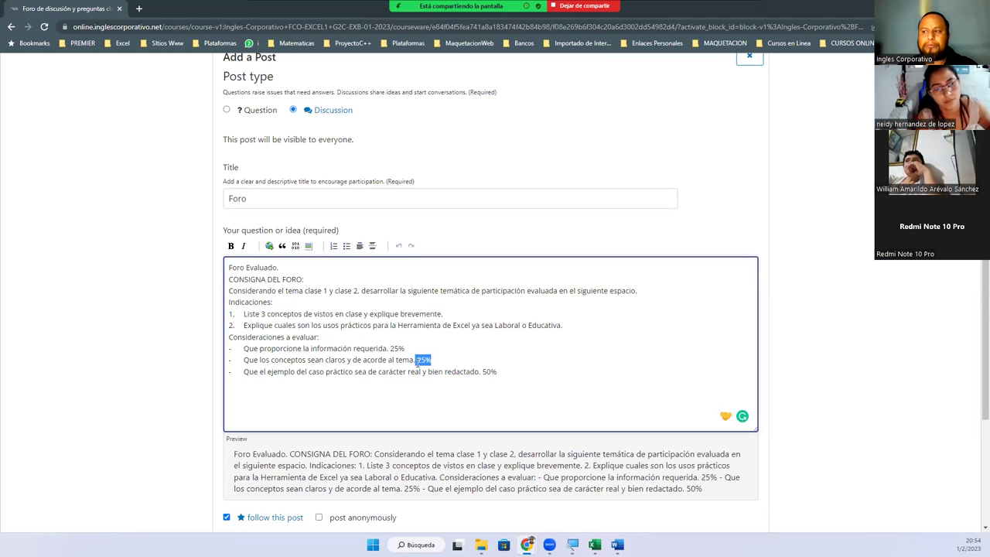
drag(369, 347, 391, 359)
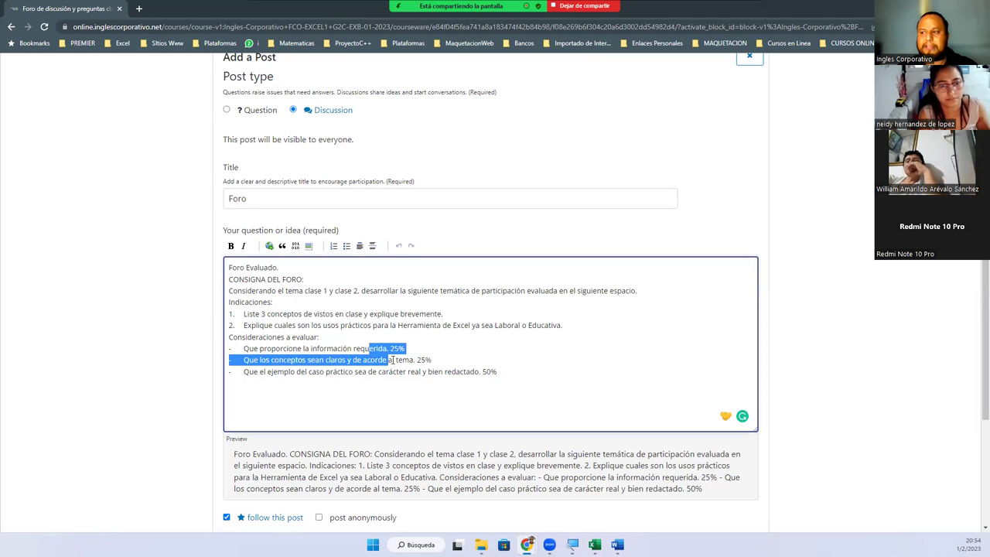
click(348, 371)
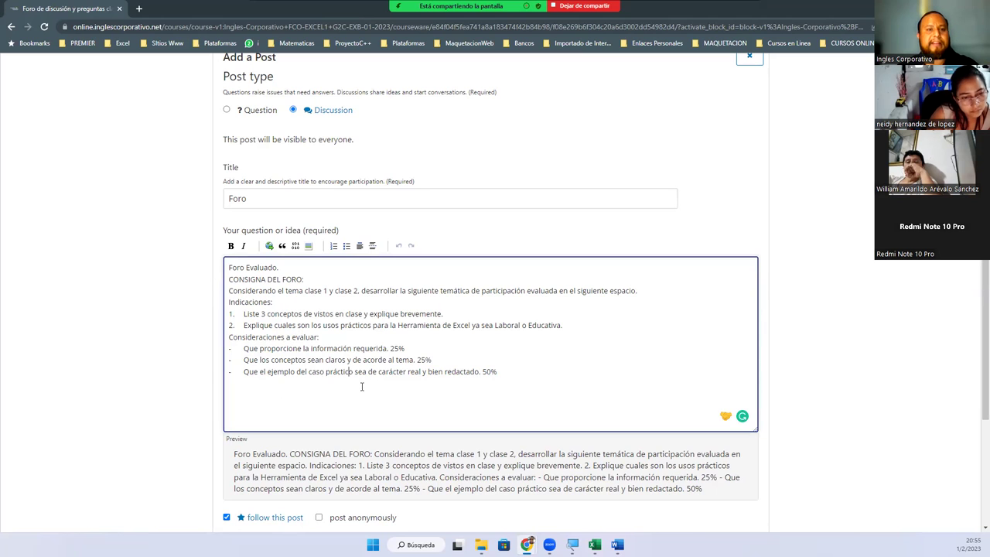
double_click(264, 328)
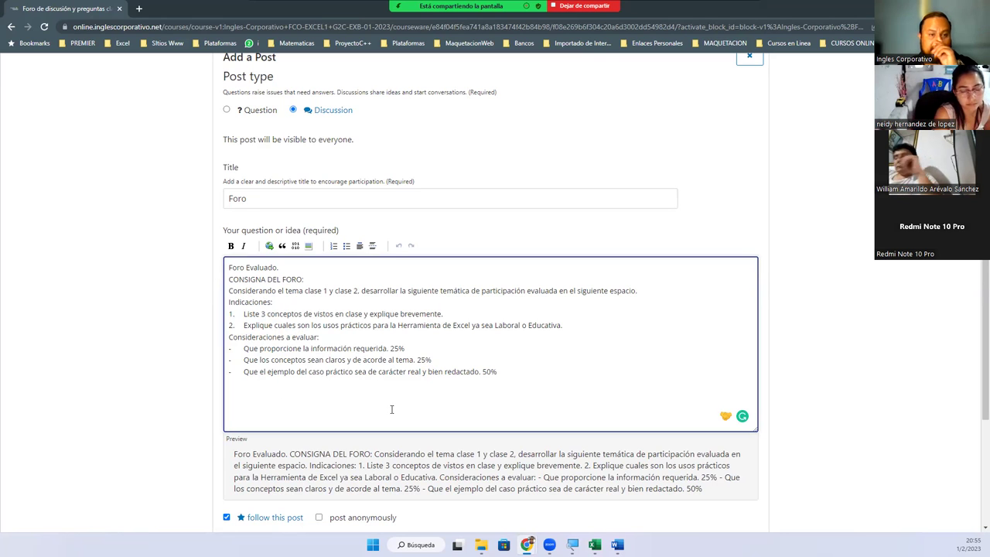
scroll(309, 403, down, 2)
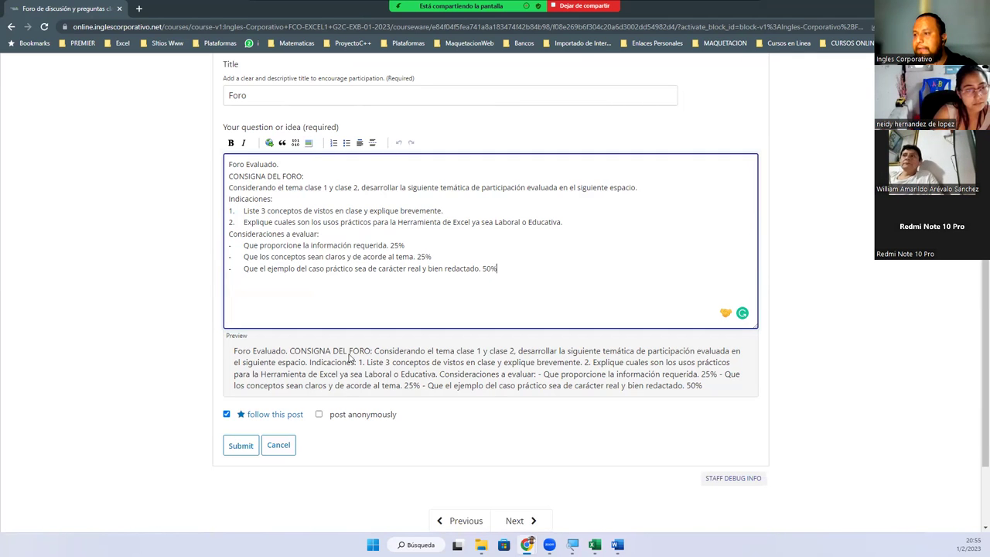
click(241, 447)
click(242, 447)
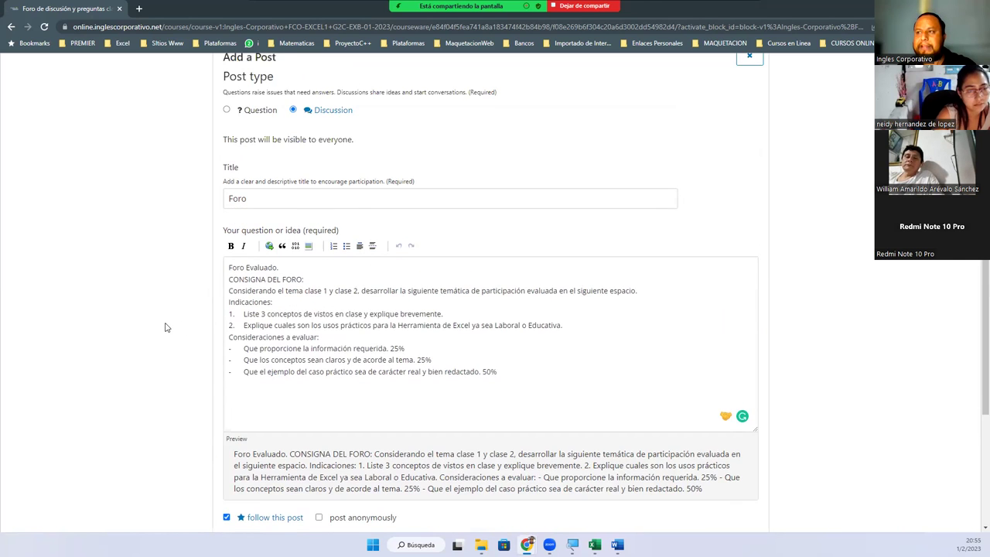
scroll(164, 325, up, 1)
scroll(237, 325, up, 2)
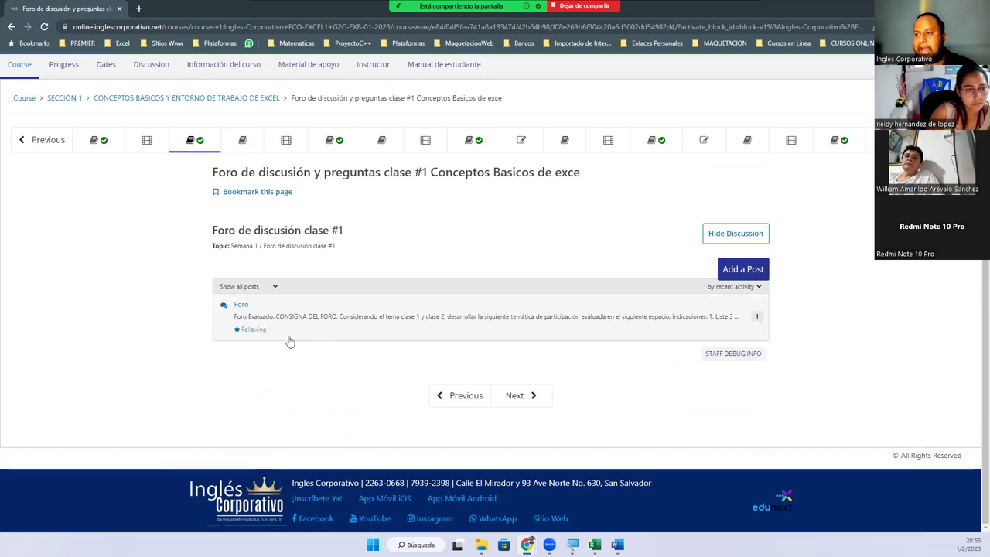
- Open the Foro post and review its Consideraciones a evaluar section and reply box
click(242, 306)
scroll(157, 404, down, 3)
click(270, 265)
click(154, 315)
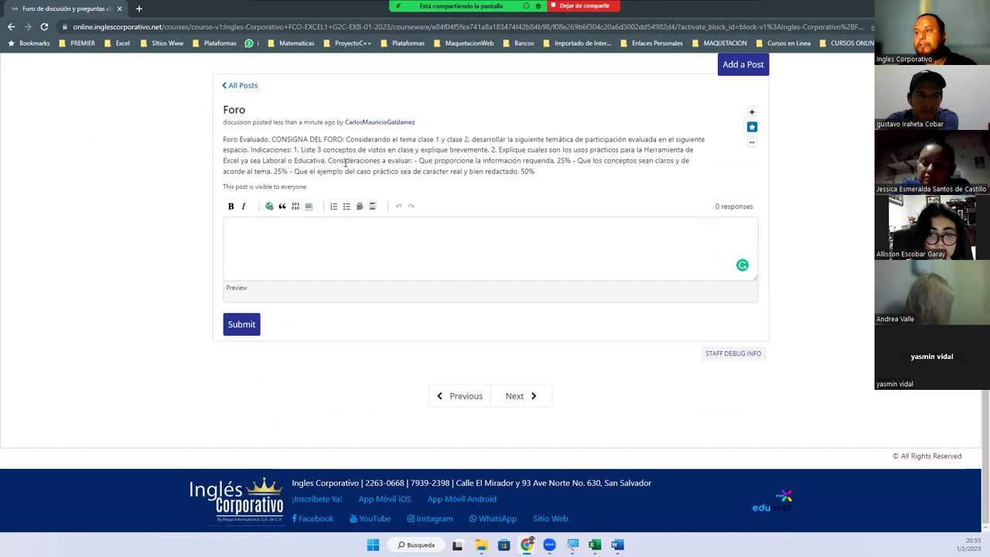
drag(328, 160, 416, 162)
click(343, 255)
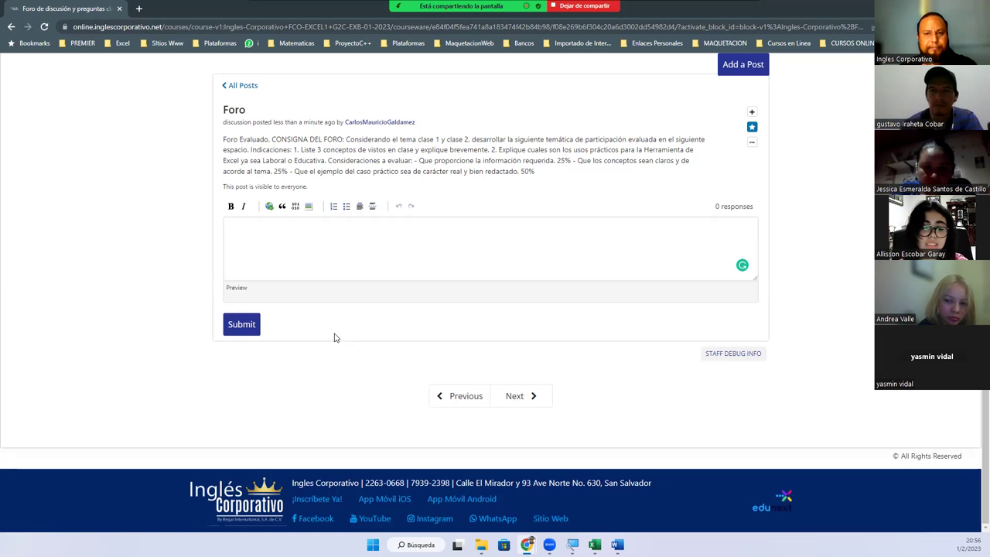
scroll(214, 338, up, 4)
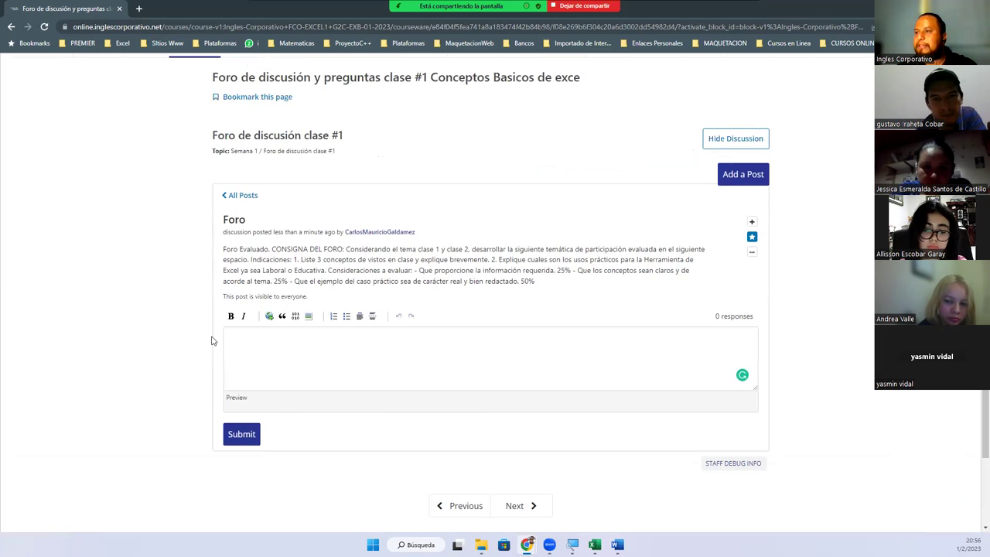
scroll(304, 335, down, 1)
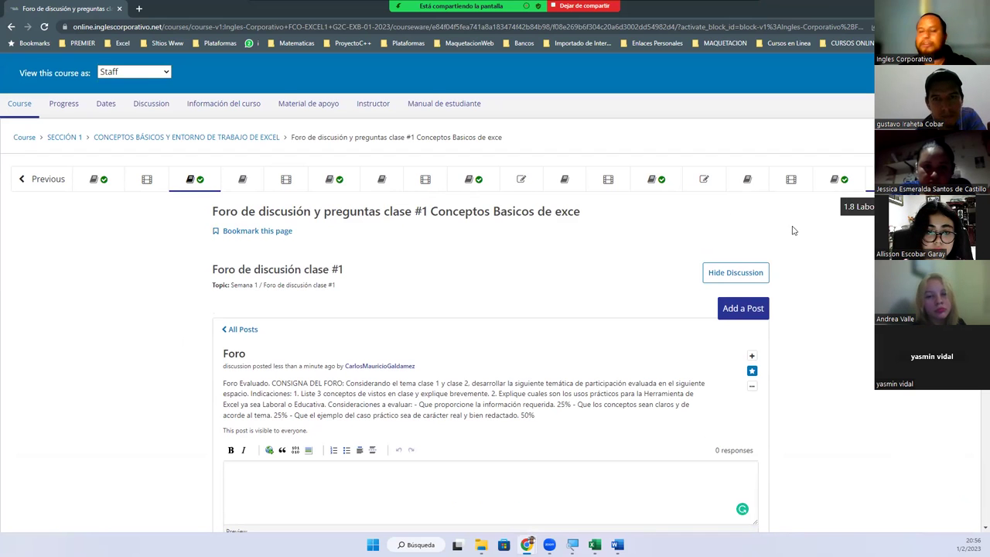
- Browse the Laboratorio 1 and Laboratorio 2 quiz units
click(520, 179)
scroll(543, 256, down, 2)
scroll(537, 310, down, 6)
scroll(541, 348, down, 7)
scroll(564, 369, down, 7)
scroll(564, 369, up, 6)
scroll(568, 369, up, 8)
scroll(569, 369, up, 10)
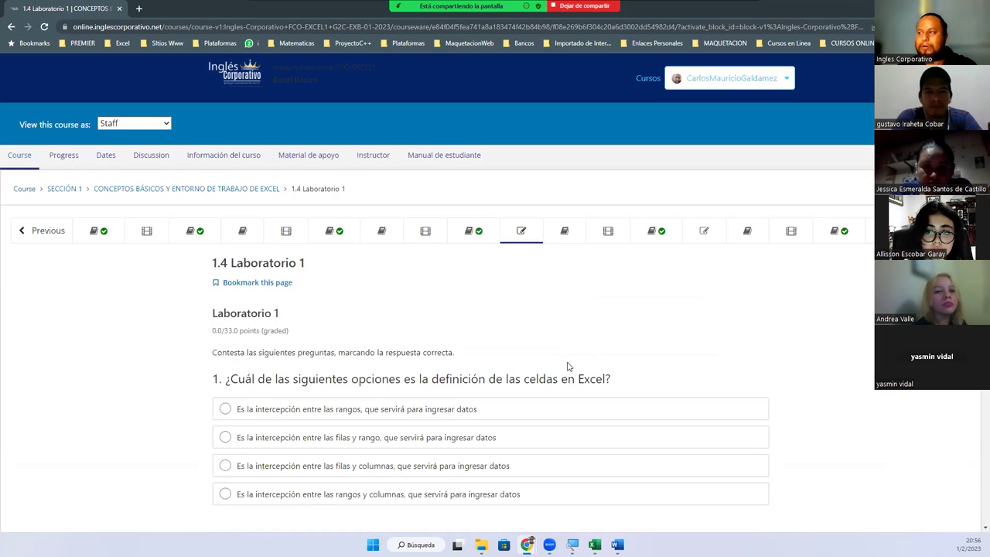
click(703, 229)
scroll(685, 301, down, 7)
scroll(696, 311, down, 4)
scroll(696, 312, up, 8)
scroll(696, 311, up, 4)
- Check the Laboratorio 3 quiz, then open the class #3 Navegación en la hoja de calculo forum
click(870, 230)
scroll(563, 336, down, 3)
scroll(561, 340, down, 7)
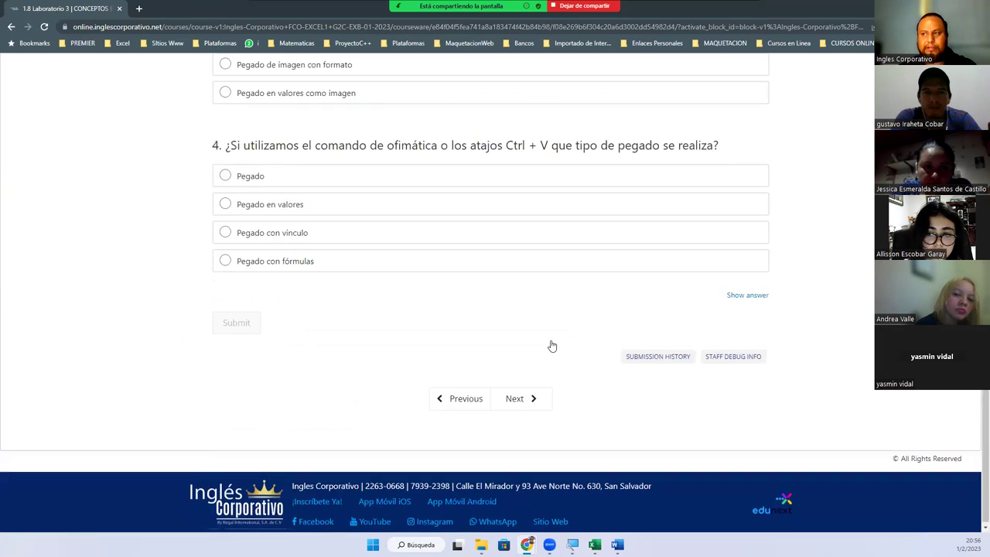
scroll(552, 346, up, 10)
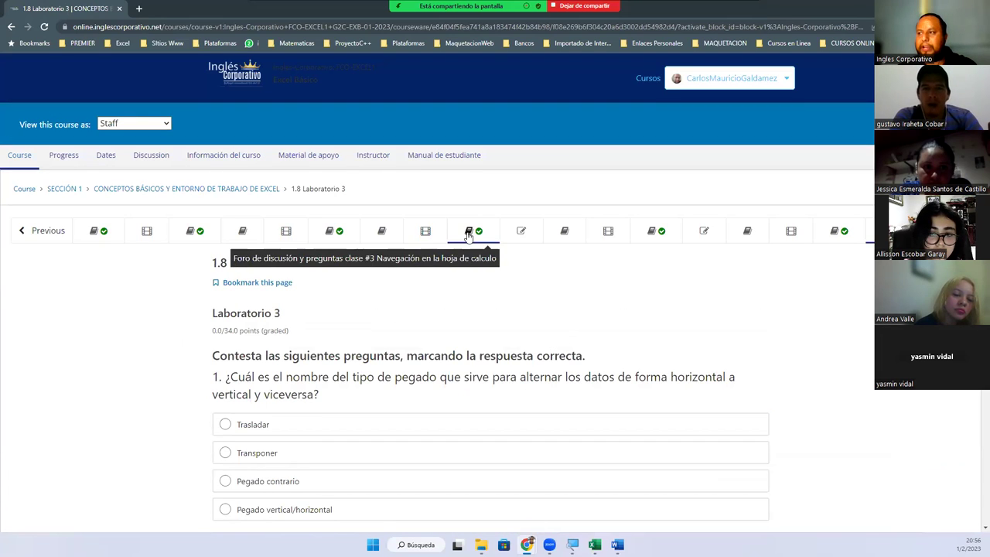
click(473, 234)
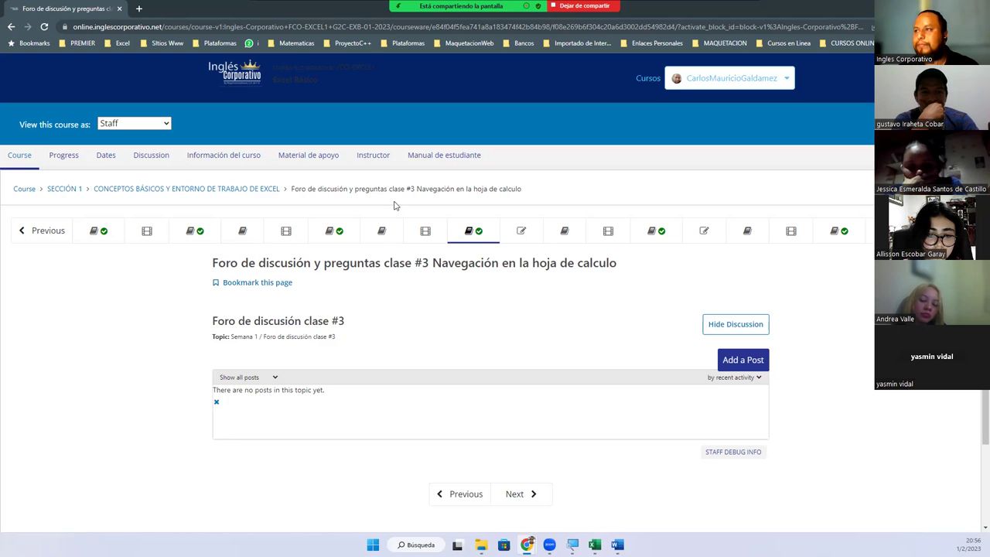
- Return to the Genially slides, advance to ¡Muchas gracias!, and stop sharing the screen
key(alt+Tab)
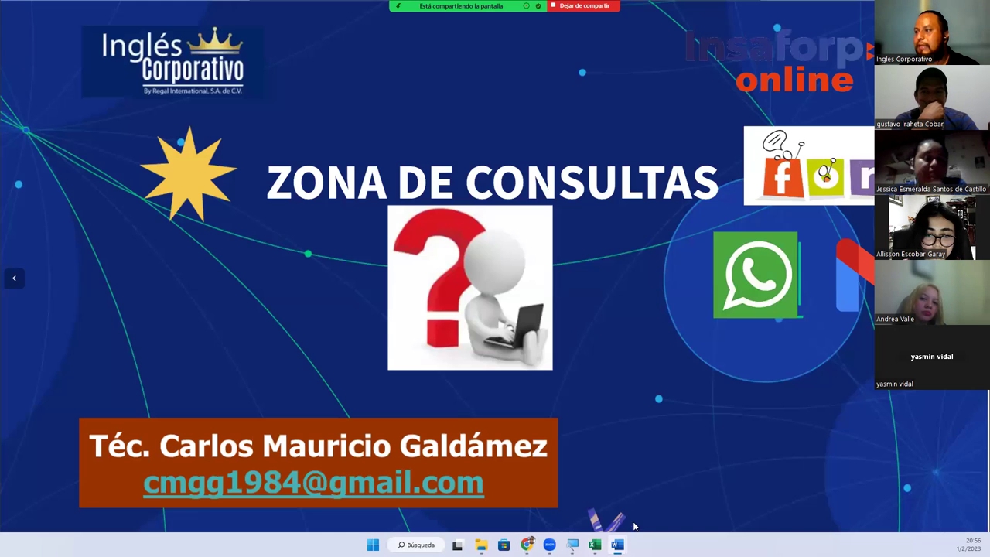
key(Right)
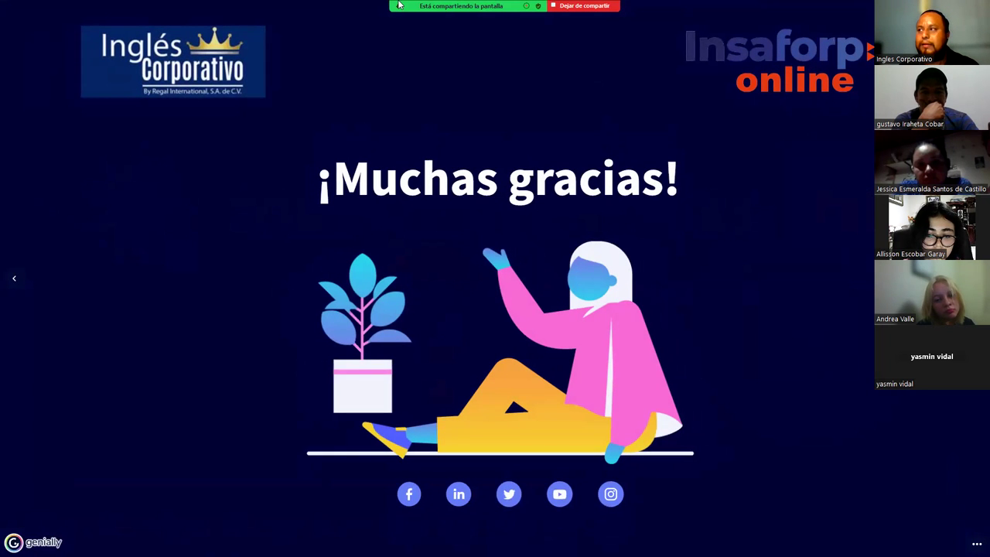
click(580, 6)
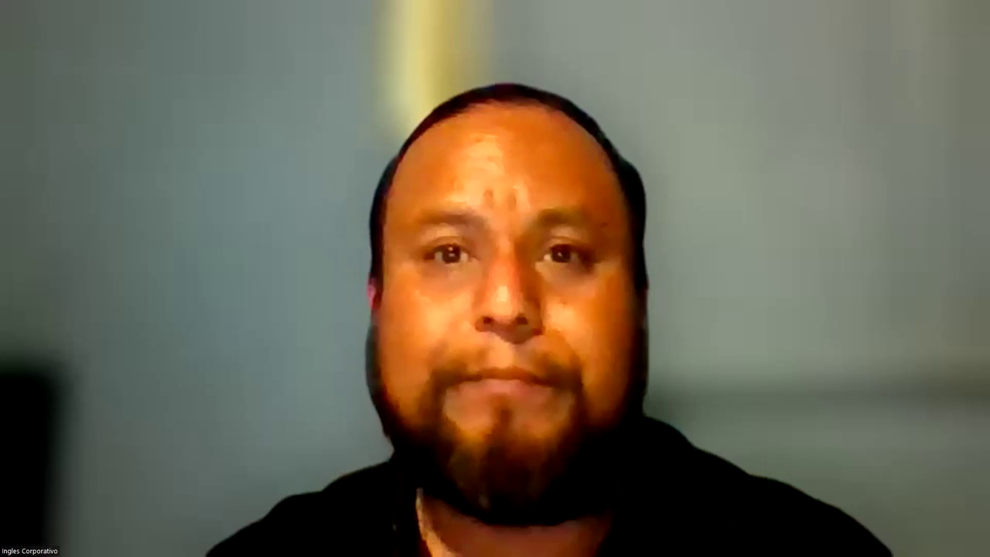
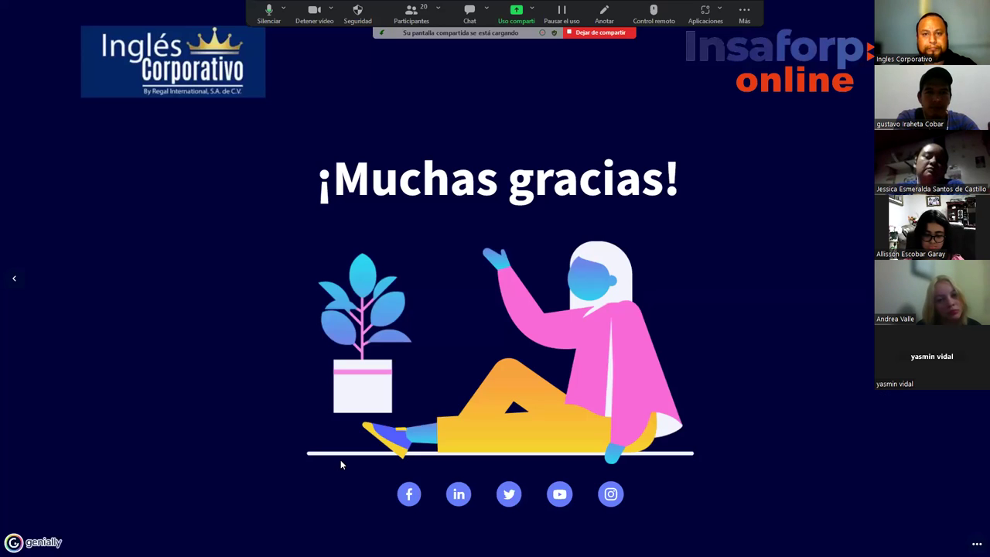
- Leave the full-screen '¡Muchas gracias!' Genially slide to show the class #3 forum page
key(alt+Tab)
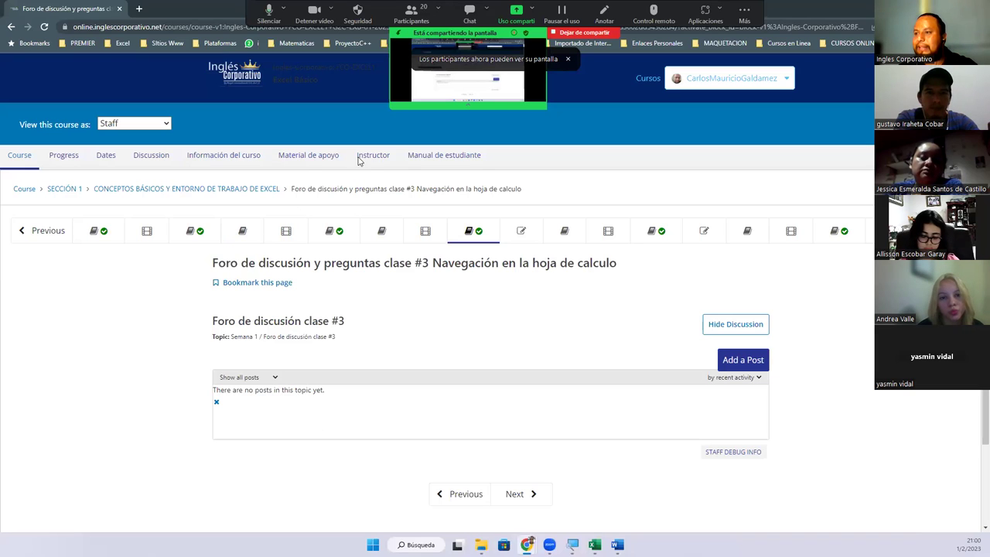
- Open the Material de apoyo page and browse the Sección #1 topic videos and downloads
click(308, 155)
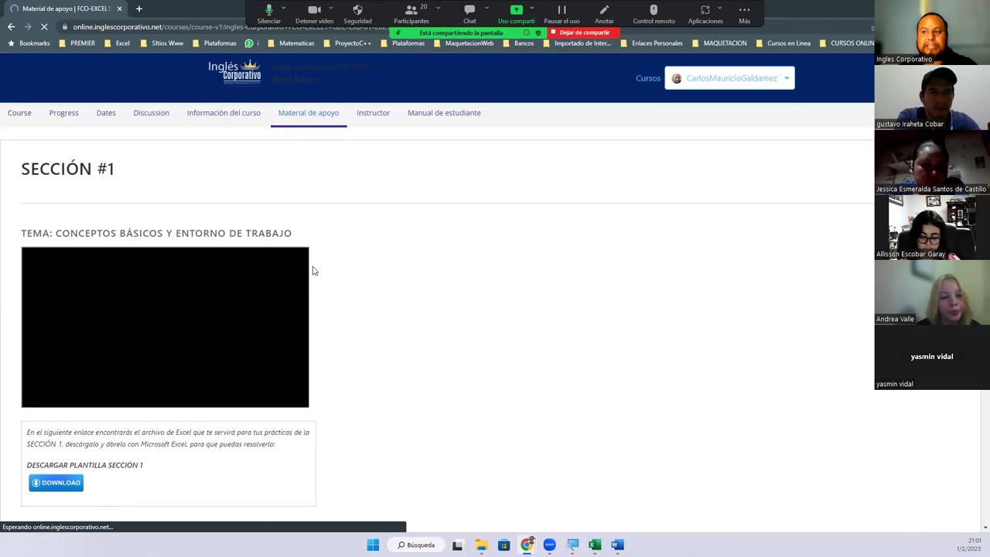
scroll(314, 270, down, 3)
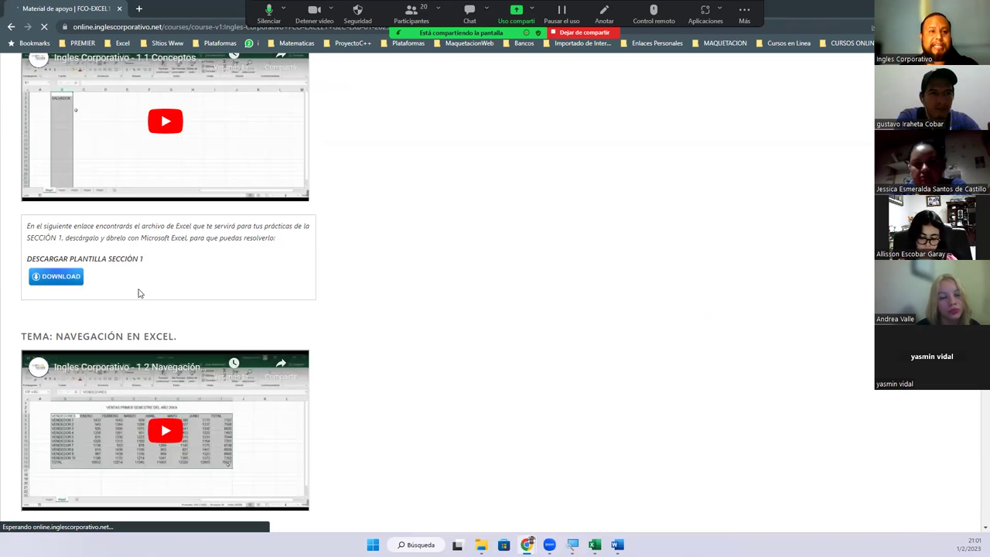
scroll(215, 365, down, 3)
scroll(221, 369, down, 2)
scroll(222, 368, down, 2)
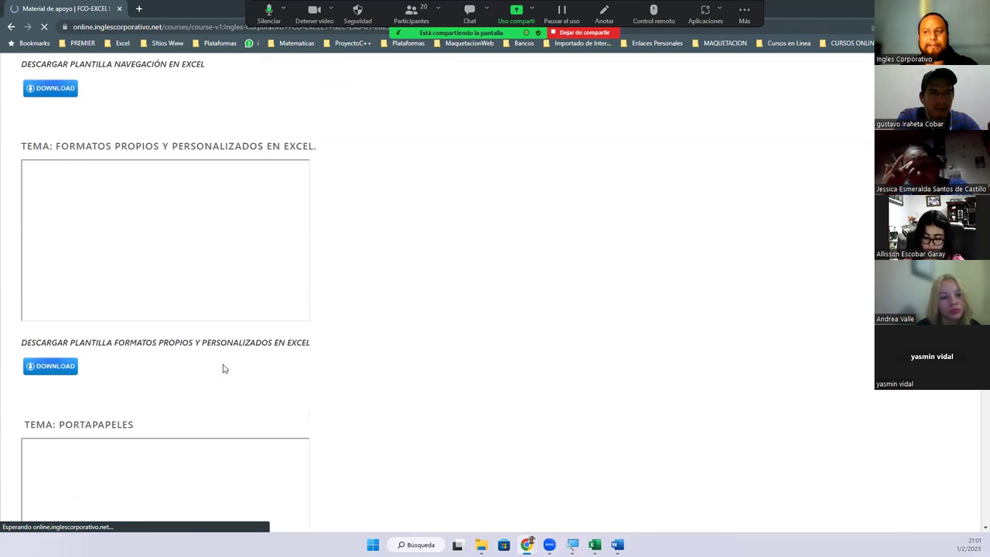
scroll(193, 348, down, 1)
scroll(199, 354, down, 3)
scroll(209, 361, down, 1)
scroll(212, 365, down, 1)
scroll(274, 371, up, 3)
scroll(276, 371, up, 5)
scroll(278, 371, up, 2)
scroll(279, 371, up, 2)
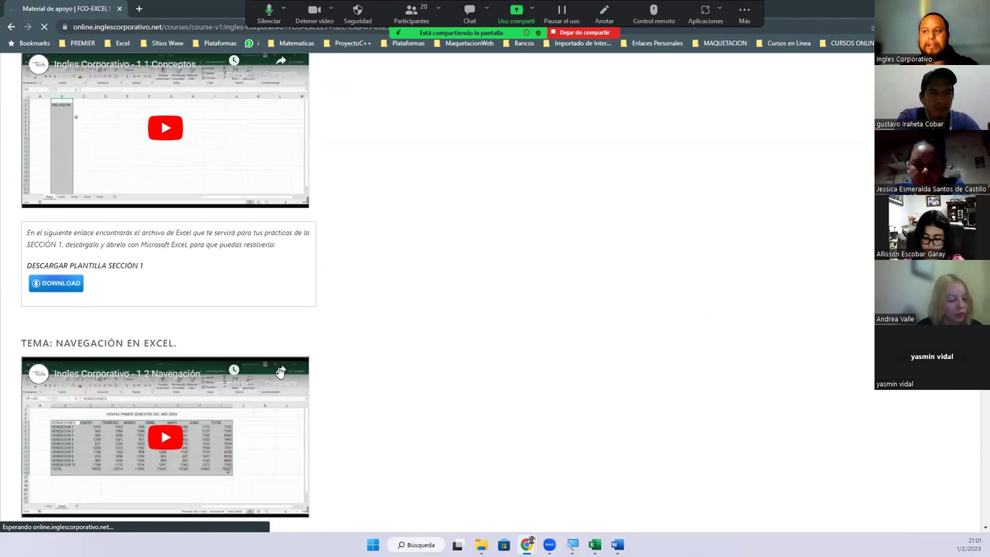
scroll(279, 371, up, 2)
scroll(274, 355, down, 1)
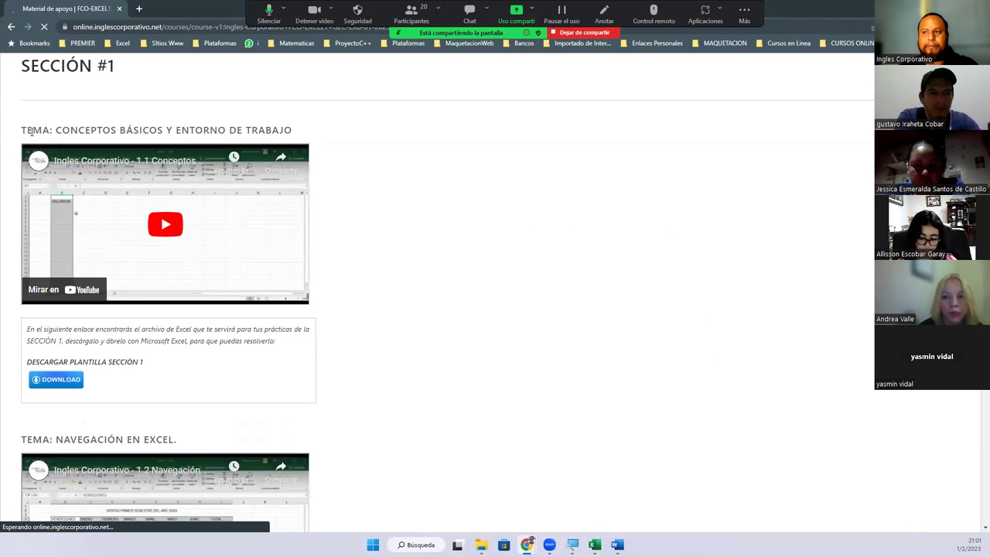
- Highlight the Conceptos Básicos topic heading and further topic entries while reviewing the section
drag(26, 129, 269, 124)
scroll(348, 232, down, 1)
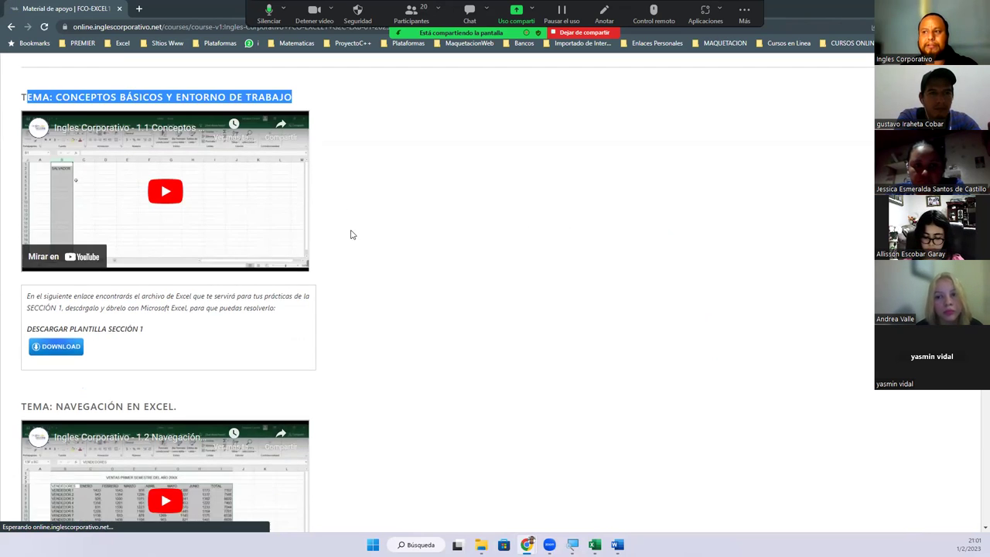
scroll(348, 239, down, 1)
scroll(349, 253, down, 2)
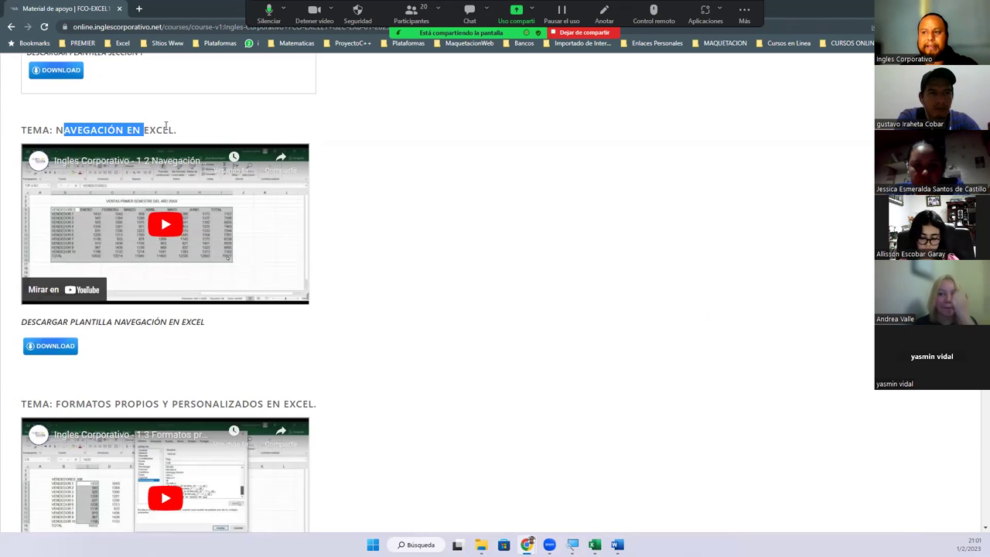
drag(75, 410, 164, 406)
scroll(164, 379, down, 1)
scroll(163, 379, down, 3)
drag(59, 372, 141, 379)
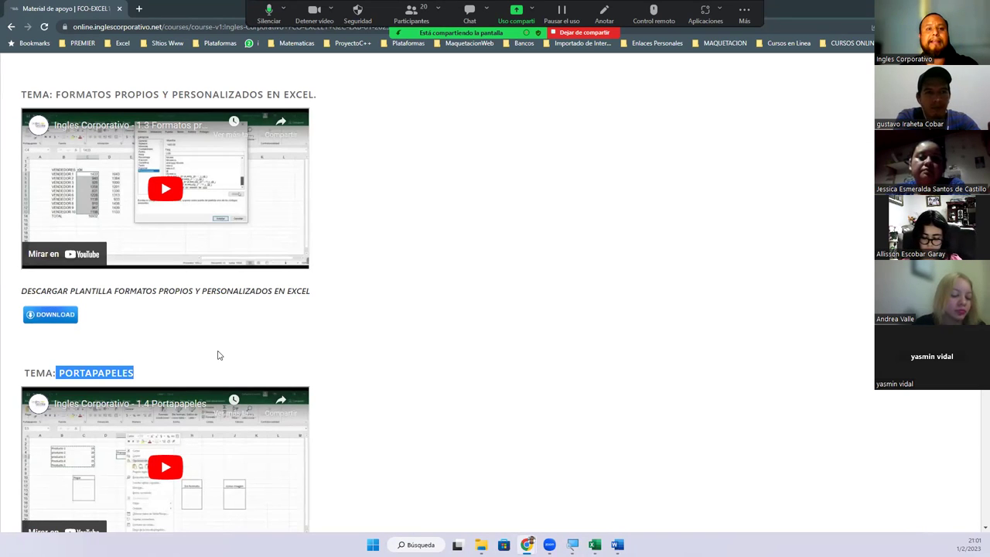
scroll(305, 344, up, 5)
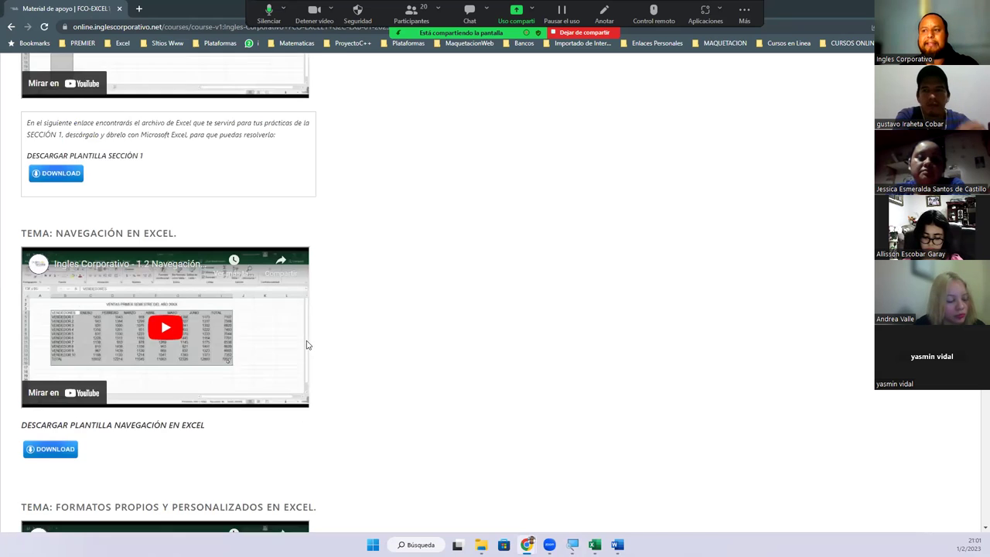
scroll(307, 345, up, 5)
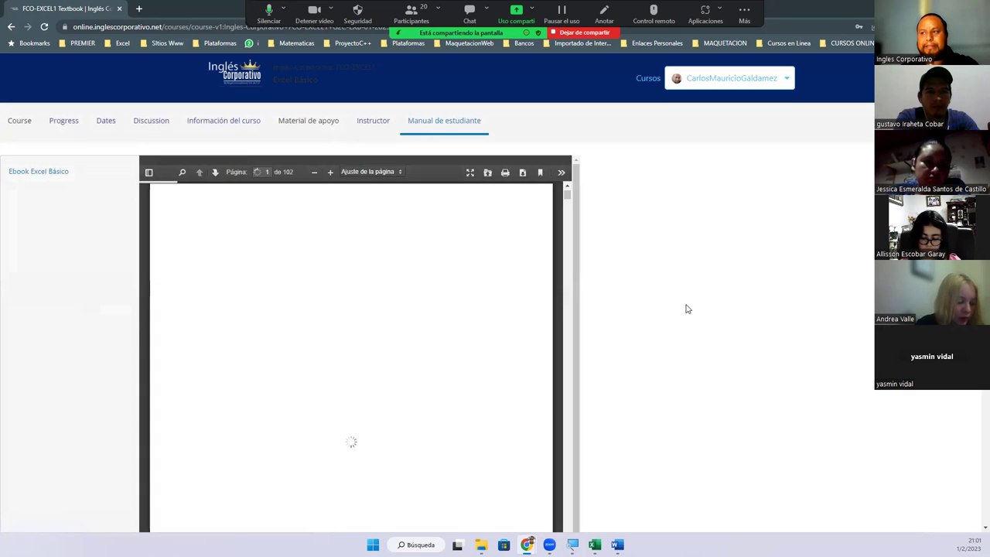
- Browse the Excel Básico manual's table of contents and jump to the Conceptos Básicos de Excel chapter
scroll(688, 297, down, 2)
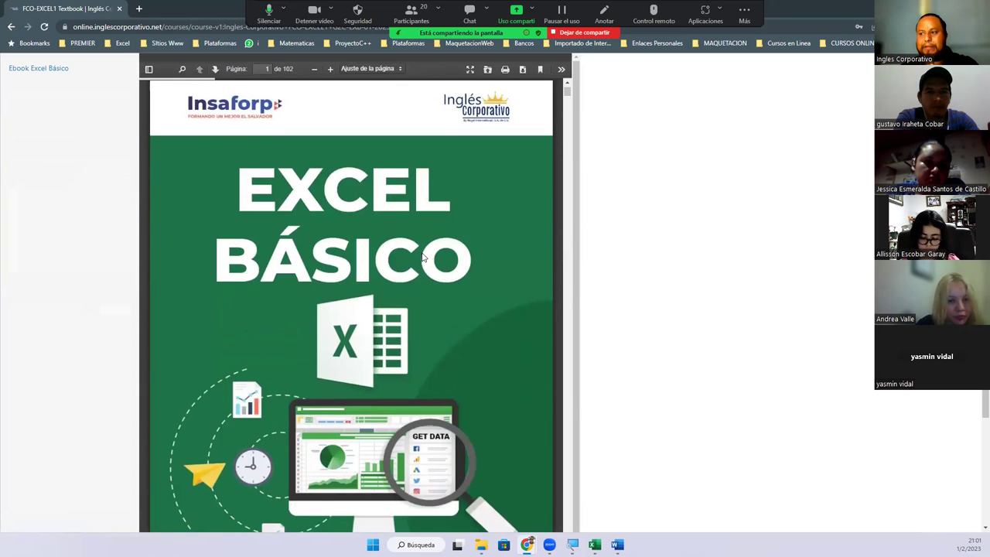
scroll(419, 259, down, 4)
scroll(404, 269, down, 2)
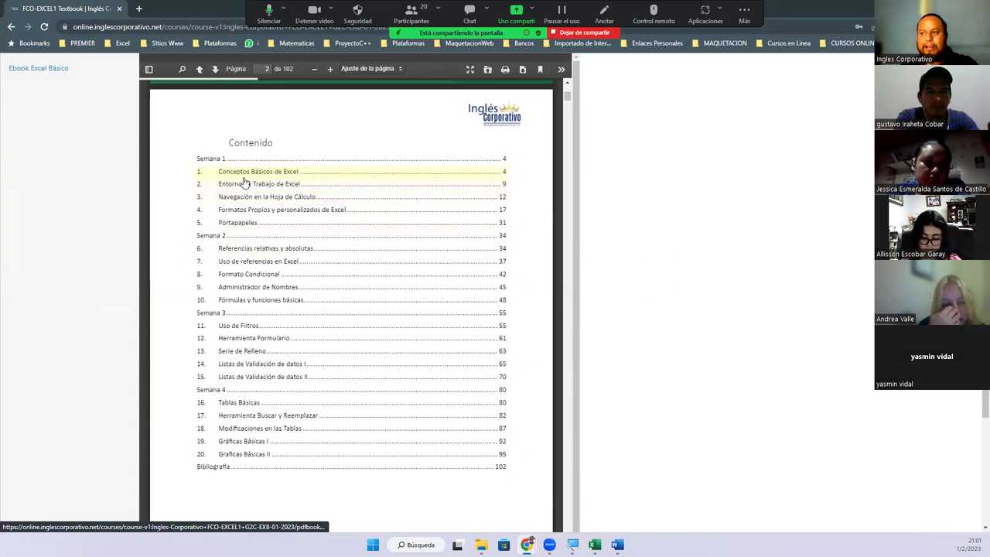
click(243, 172)
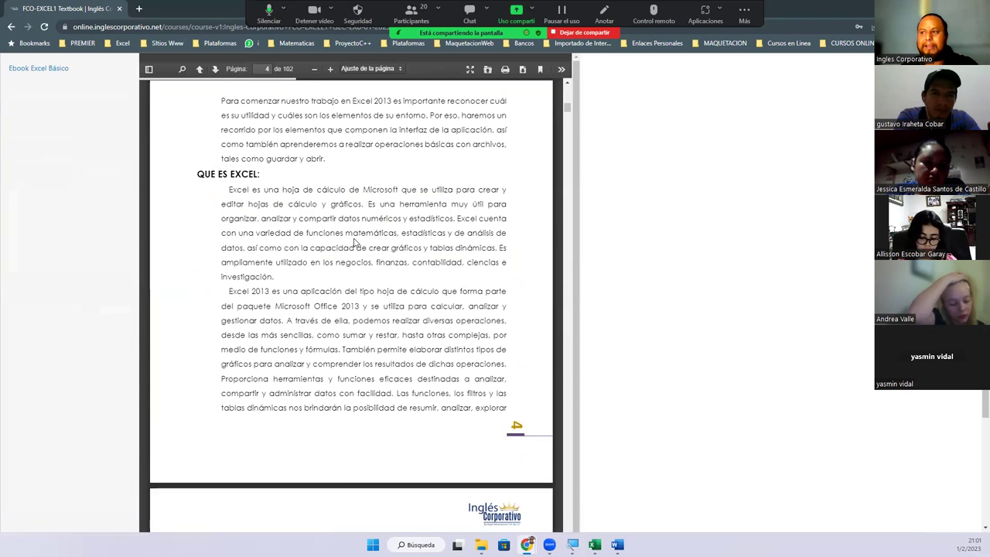
- Scroll through the chapter to page 8 and highlight the data validation and macros definitions
scroll(354, 242, up, 3)
scroll(353, 243, down, 3)
scroll(352, 244, down, 4)
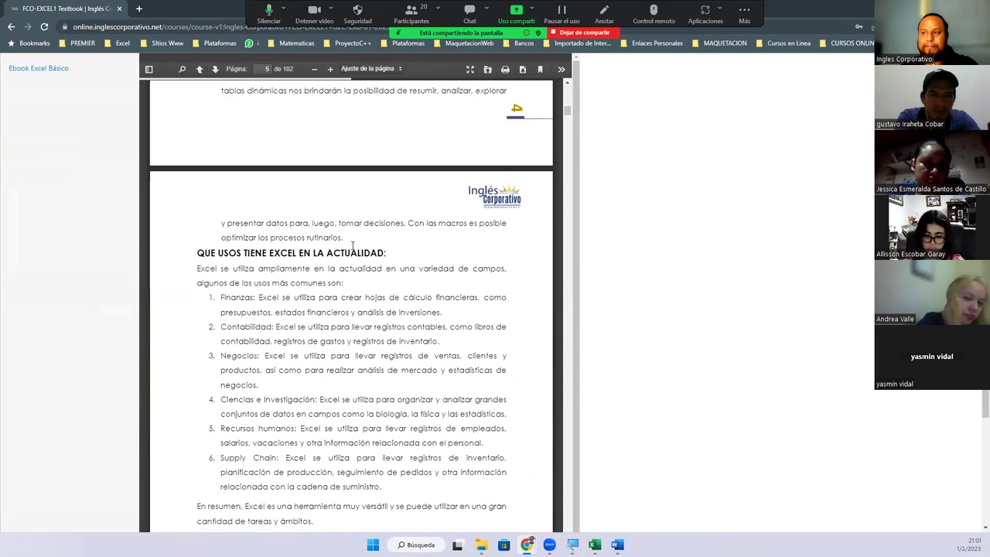
scroll(353, 244, down, 3)
scroll(369, 280, down, 8)
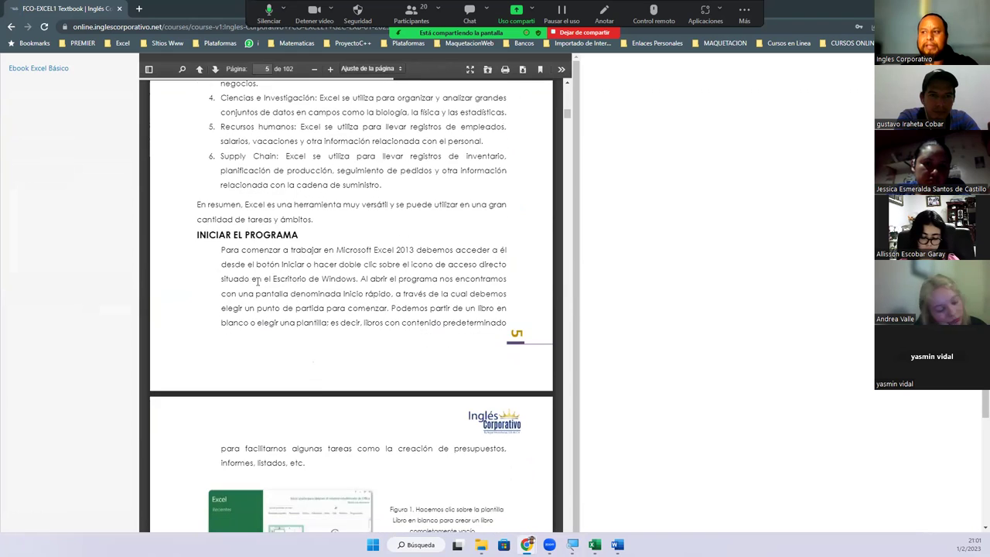
scroll(294, 301, down, 9)
scroll(289, 307, down, 2)
scroll(286, 298, down, 10)
scroll(282, 282, down, 3)
scroll(279, 271, down, 2)
scroll(279, 271, down, 5)
scroll(310, 286, down, 7)
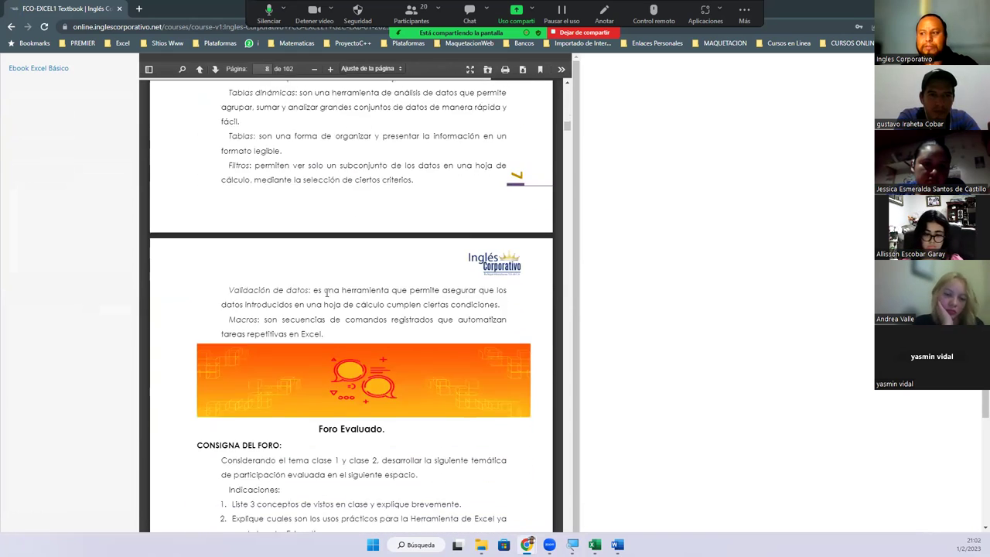
scroll(314, 255, down, 10)
drag(389, 252, 445, 316)
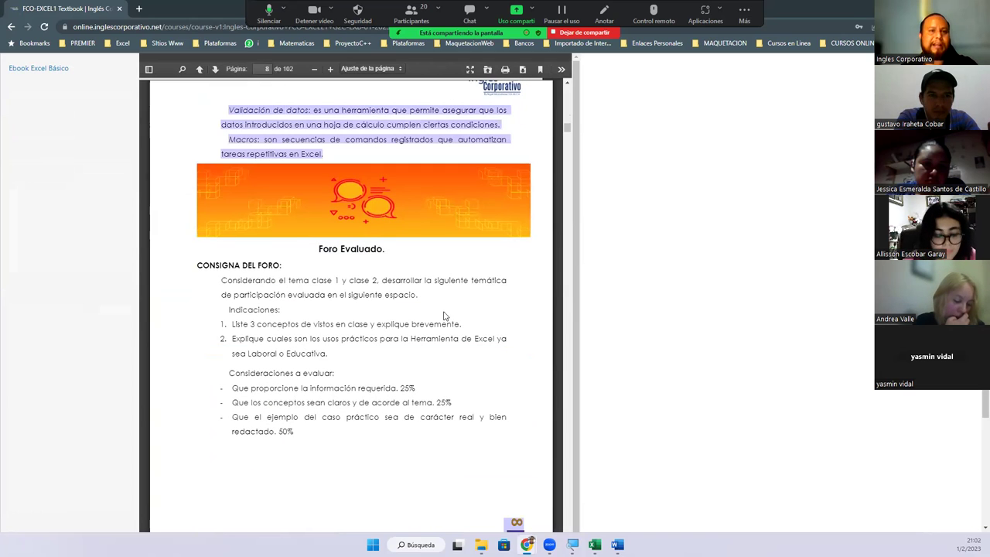
- Return up the manual and stop sharing the screen in Zoom
scroll(667, 315, up, 3)
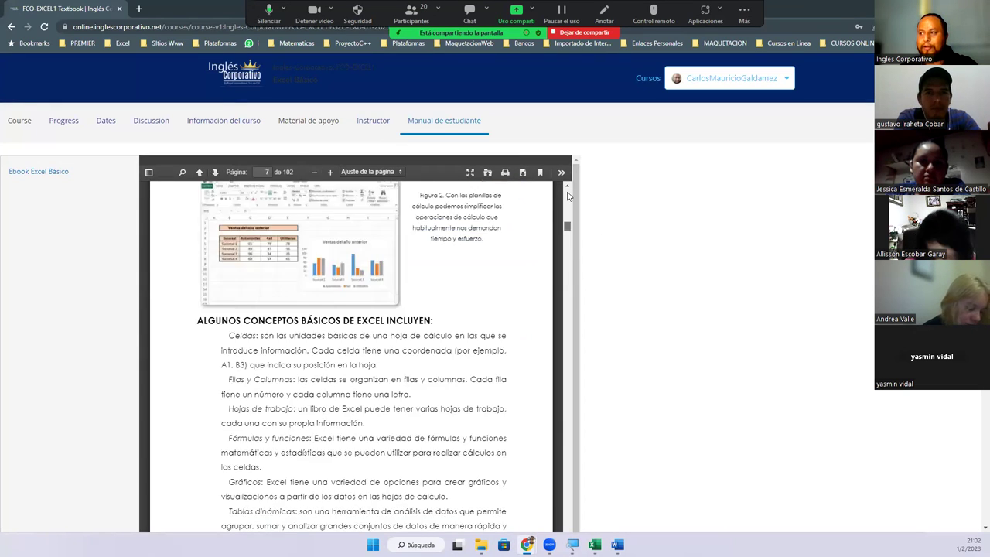
drag(568, 232, 482, 211)
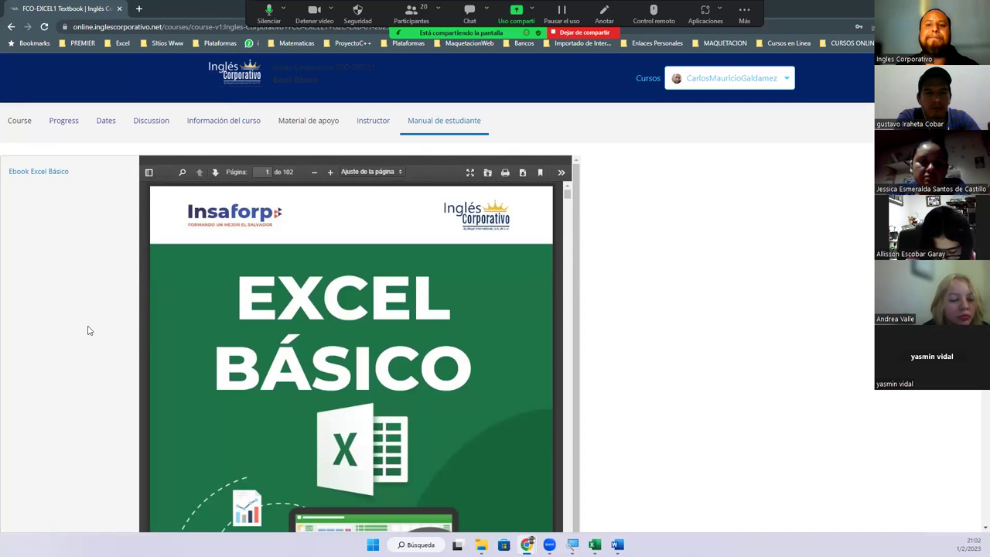
click(592, 34)
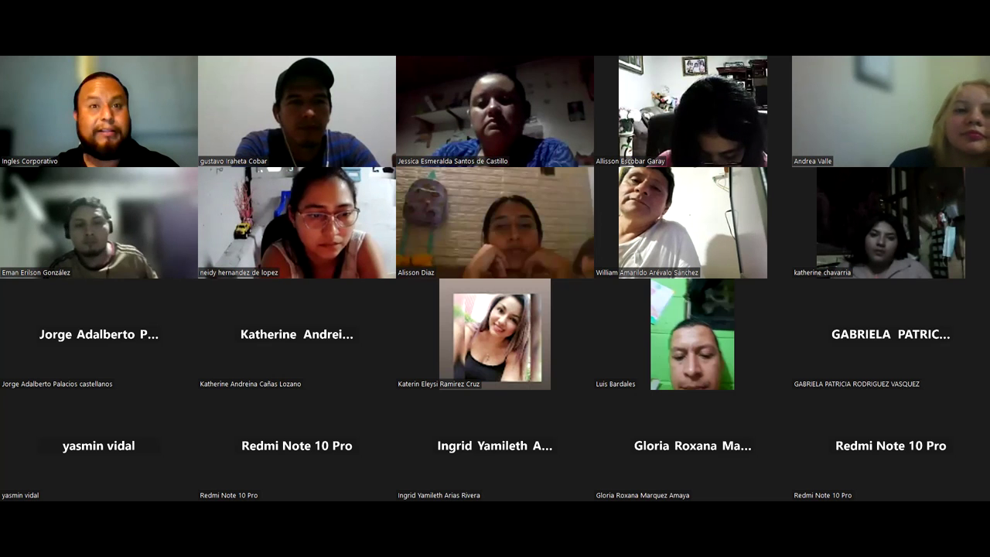